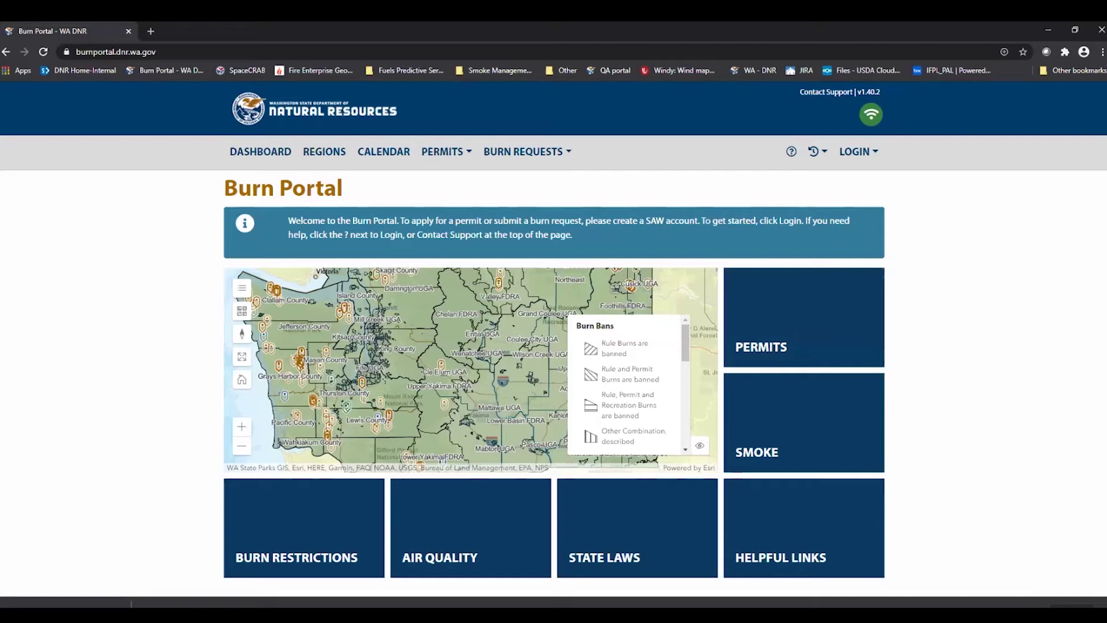
# Choose the Public (SAW) option from the LOGIN menu
pyautogui.click(861, 153)
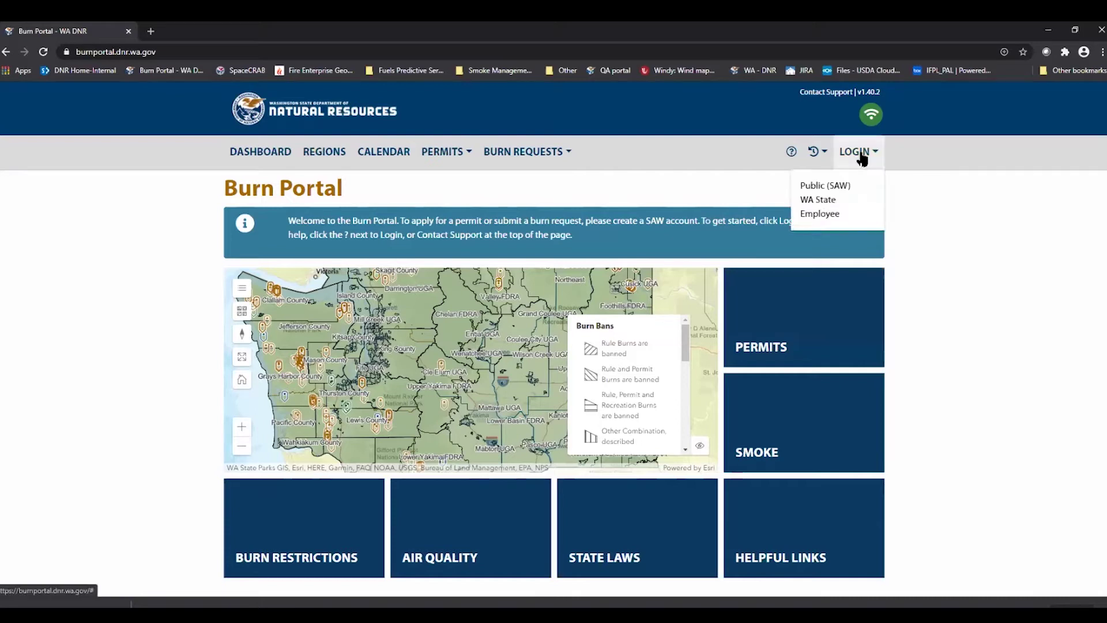
pyautogui.click(825, 185)
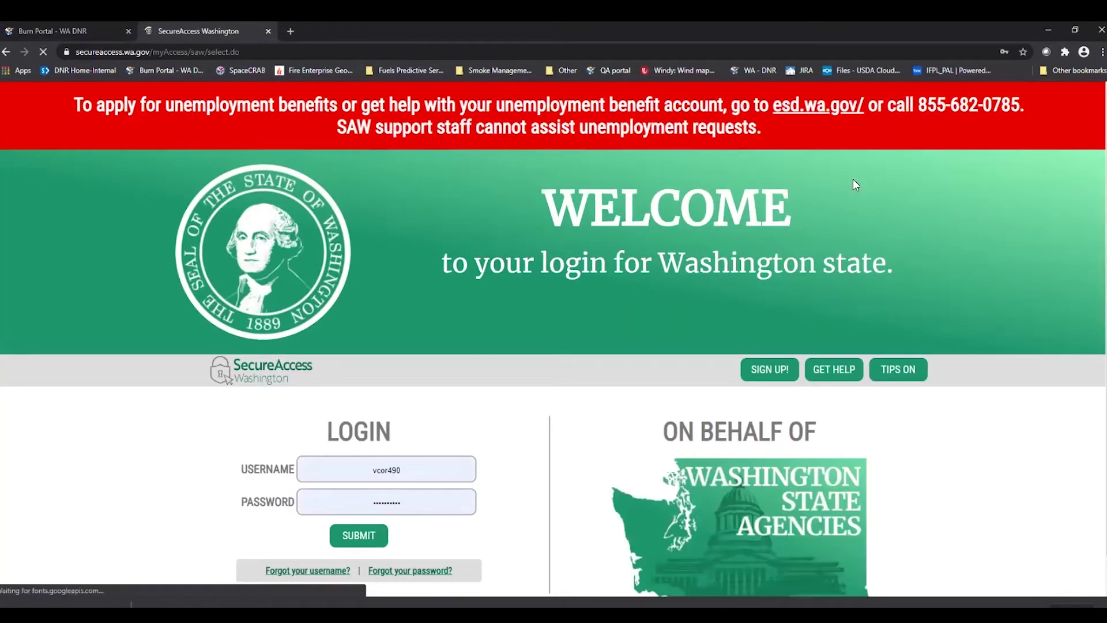
pyautogui.click(770, 369)
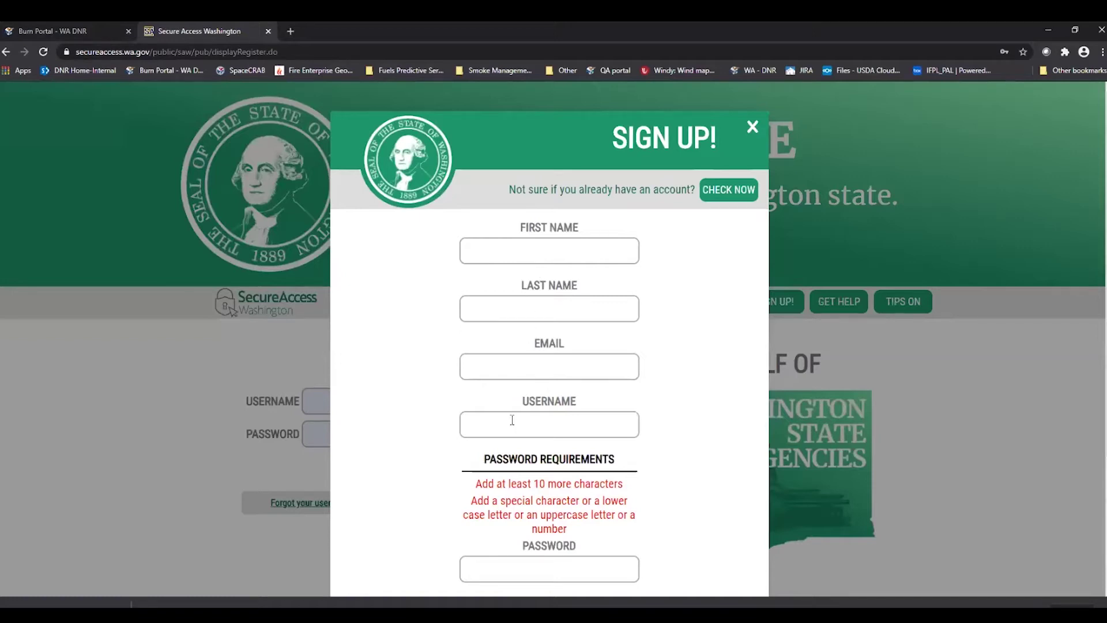
pyautogui.scroll(-3, 512, 428)
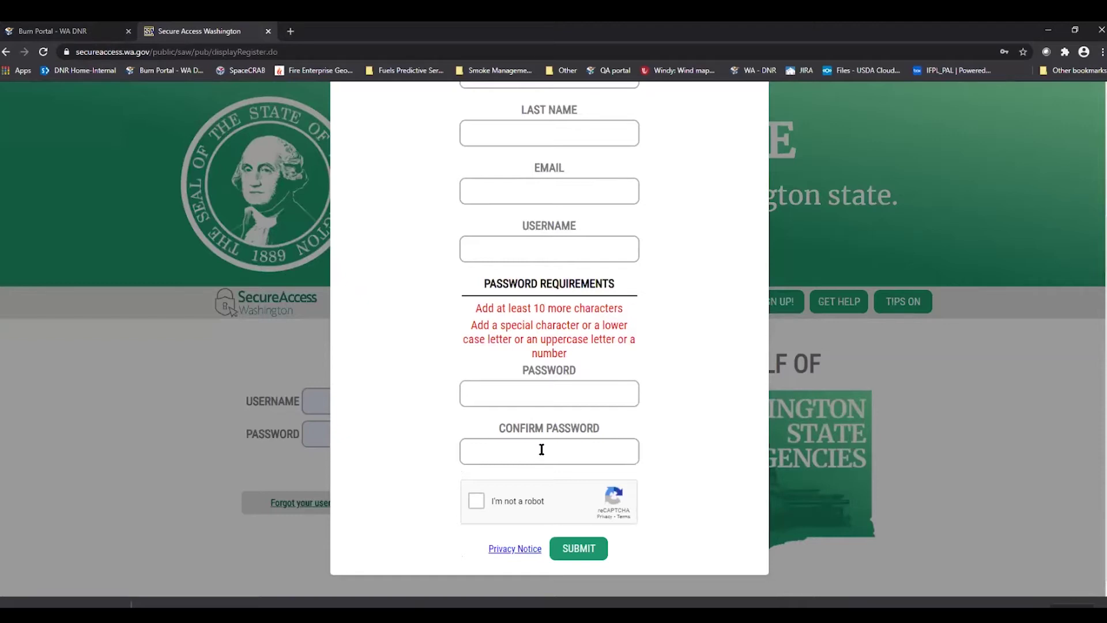
pyautogui.scroll(3, 671, 421)
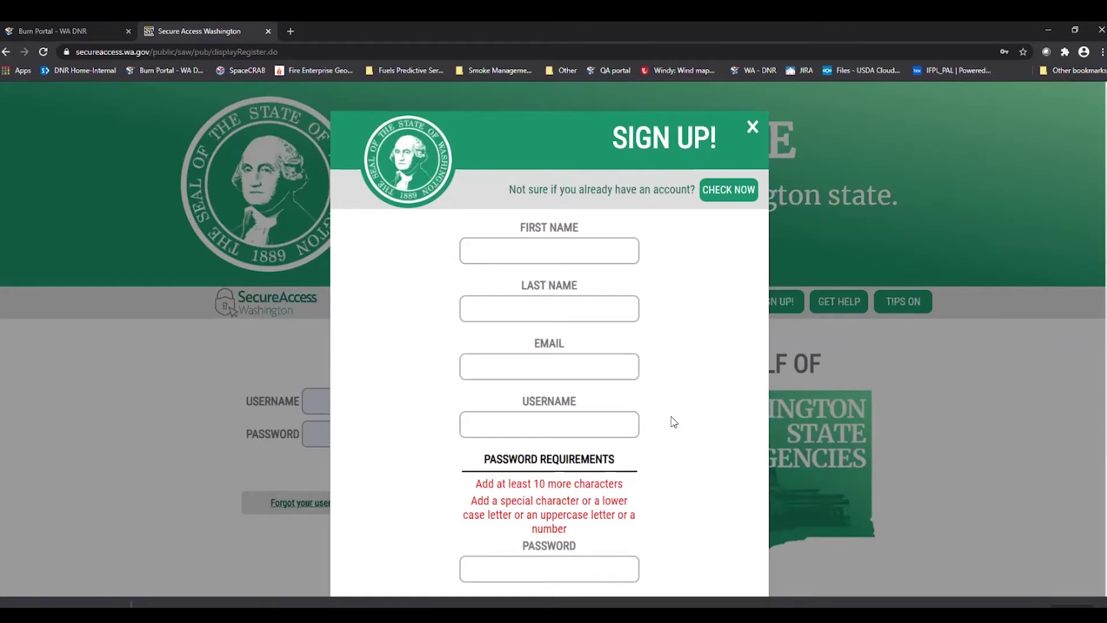
# Sign in with saved credentials and browse the A-Z list of publicly displayable services
pyautogui.click(753, 132)
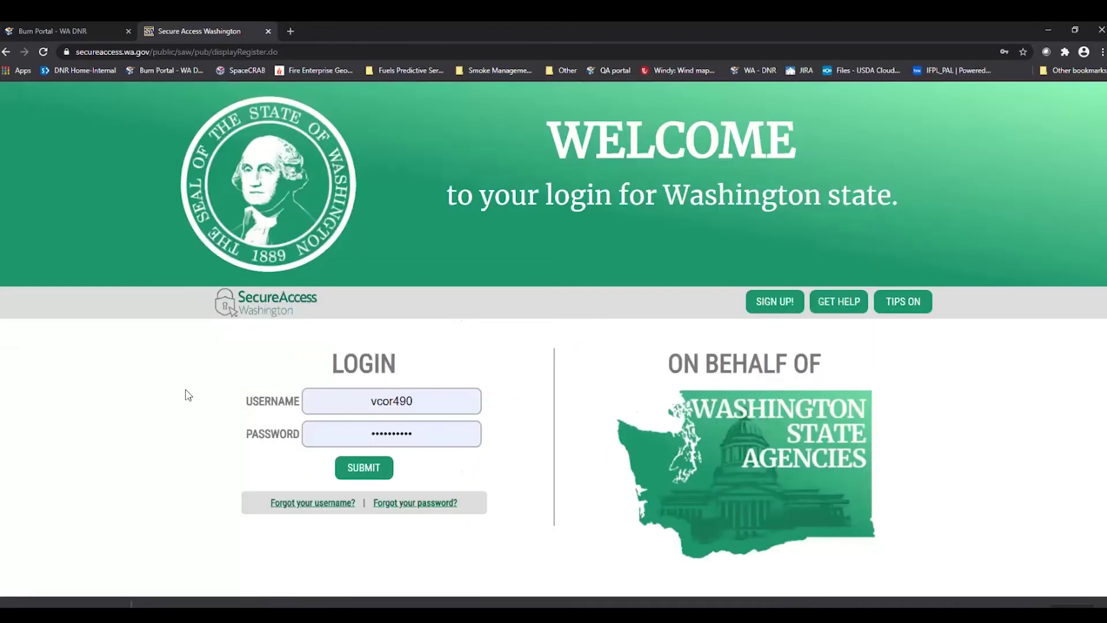
pyautogui.click(372, 473)
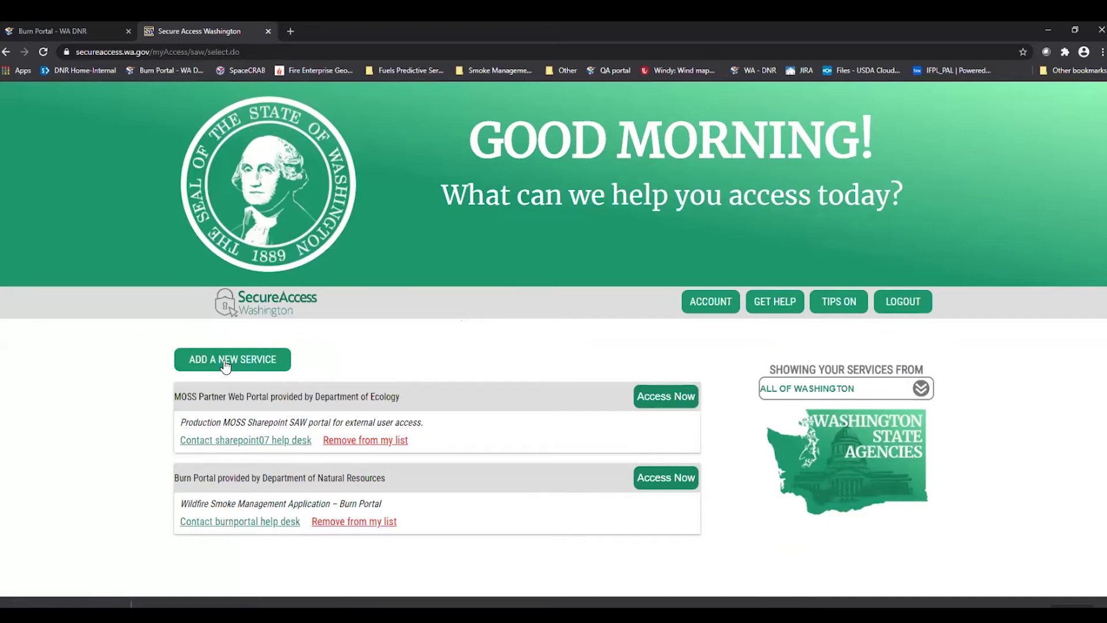
pyautogui.click(262, 360)
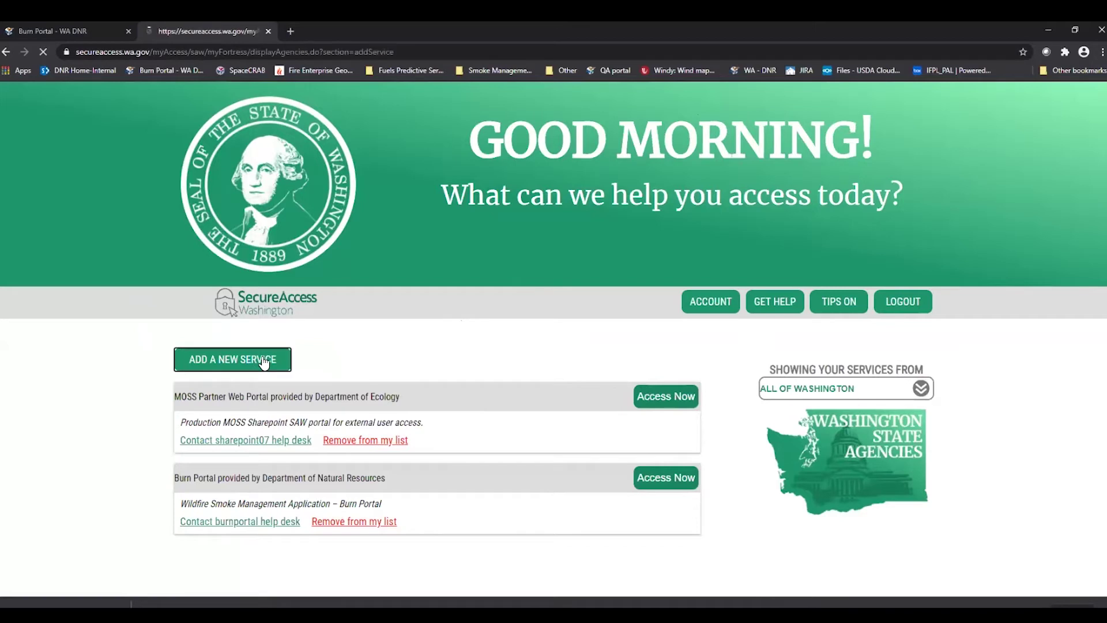
pyautogui.scroll(-2, 564, 444)
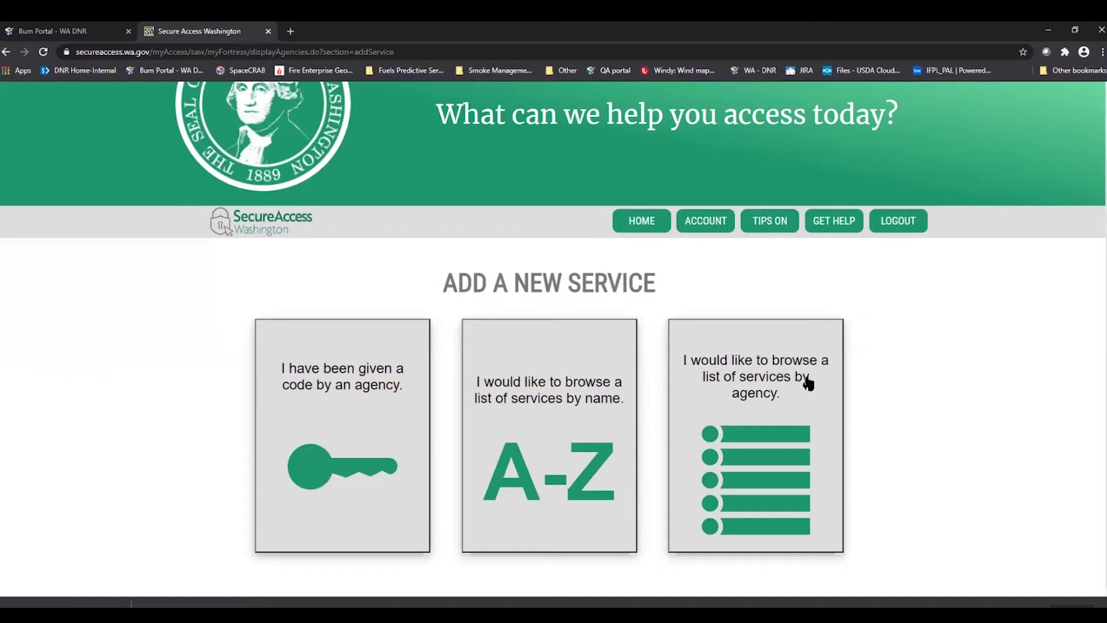
pyautogui.click(558, 436)
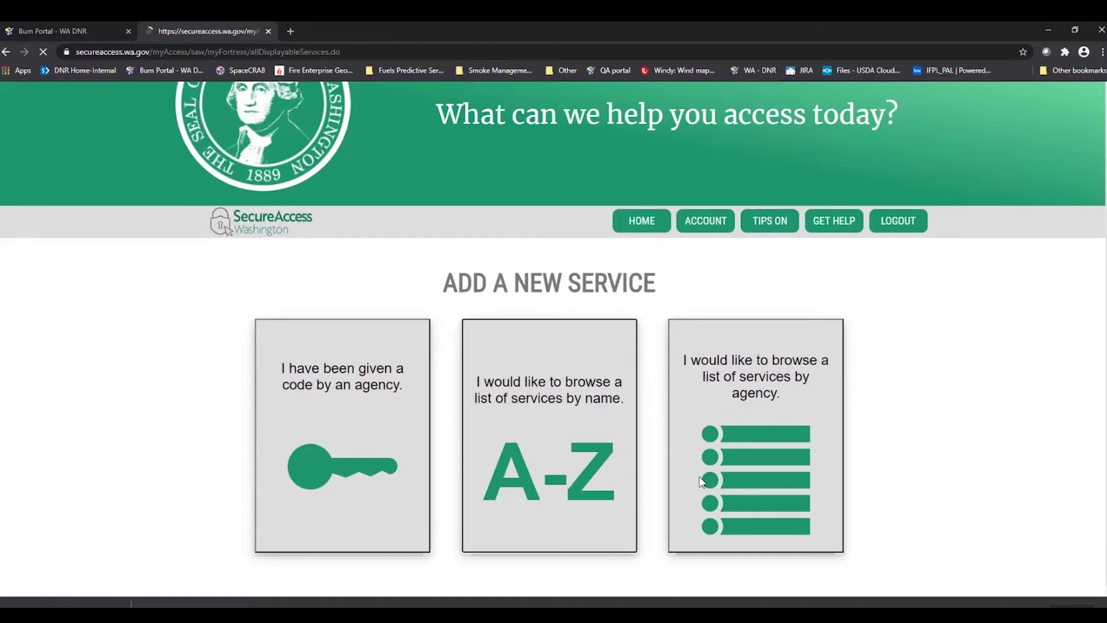
pyautogui.scroll(-5, 437, 367)
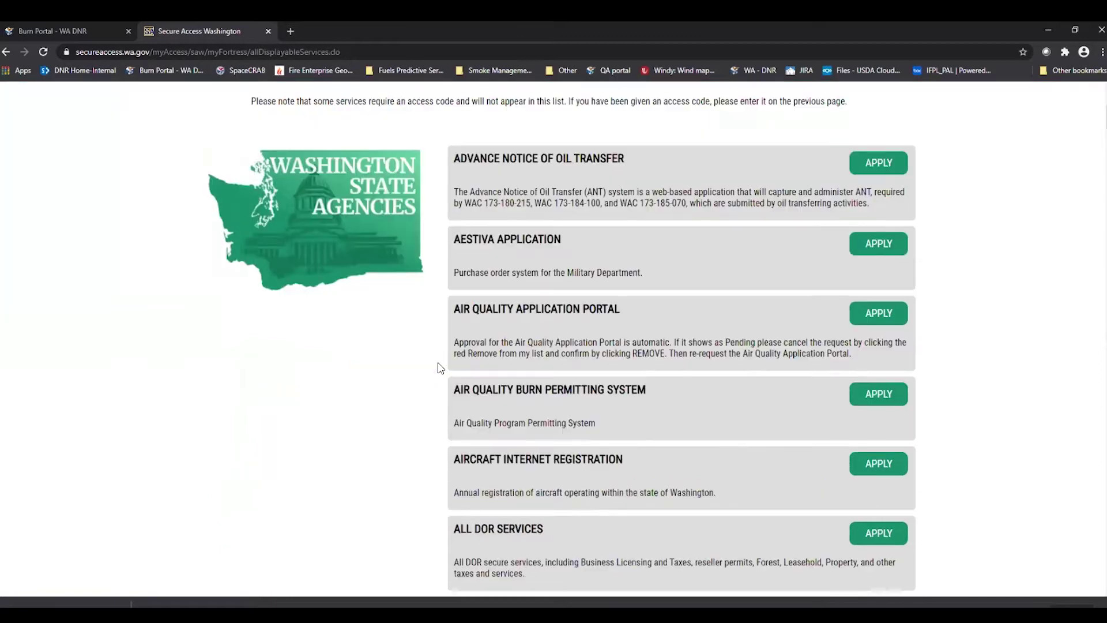
pyautogui.scroll(-7, 424, 311)
pyautogui.scroll(-14, 426, 319)
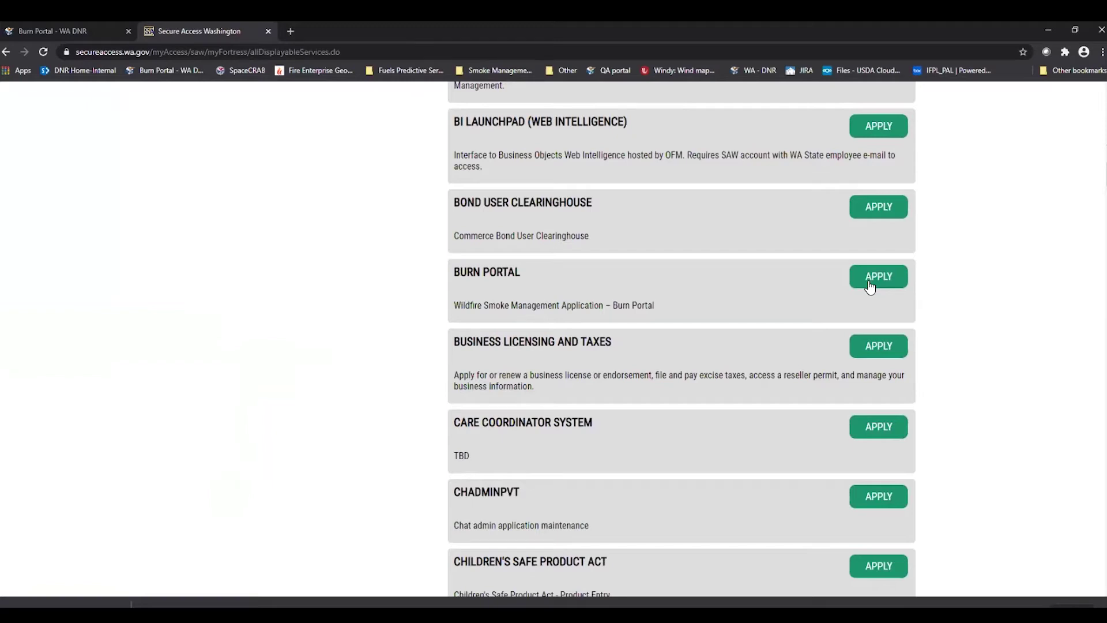
pyautogui.scroll(15, 406, 270)
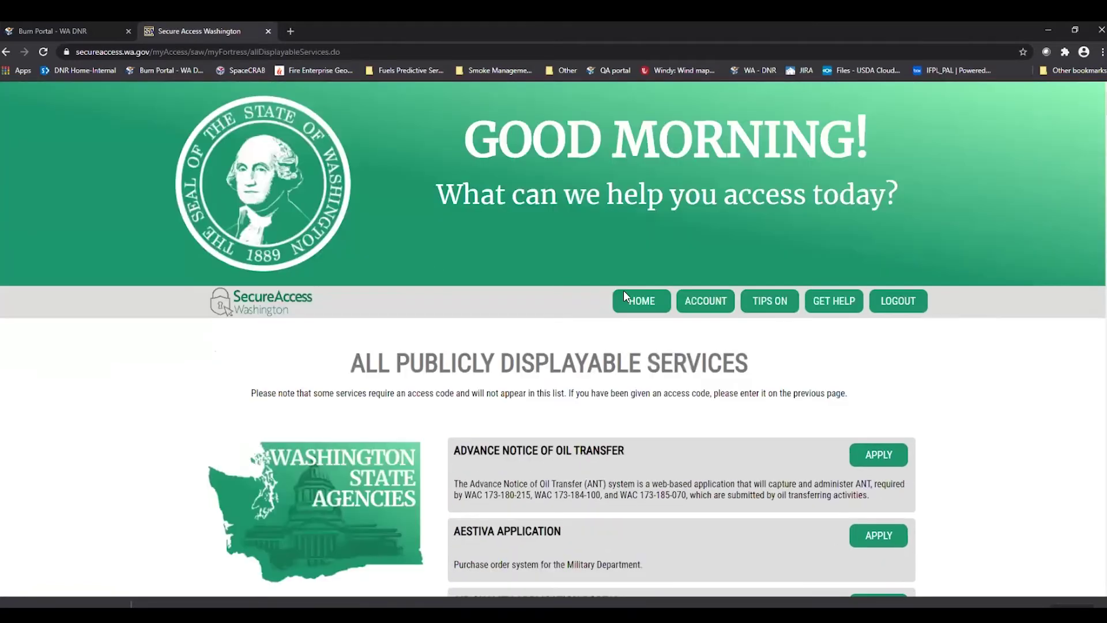
# Return to the signed-in home page
pyautogui.click(642, 300)
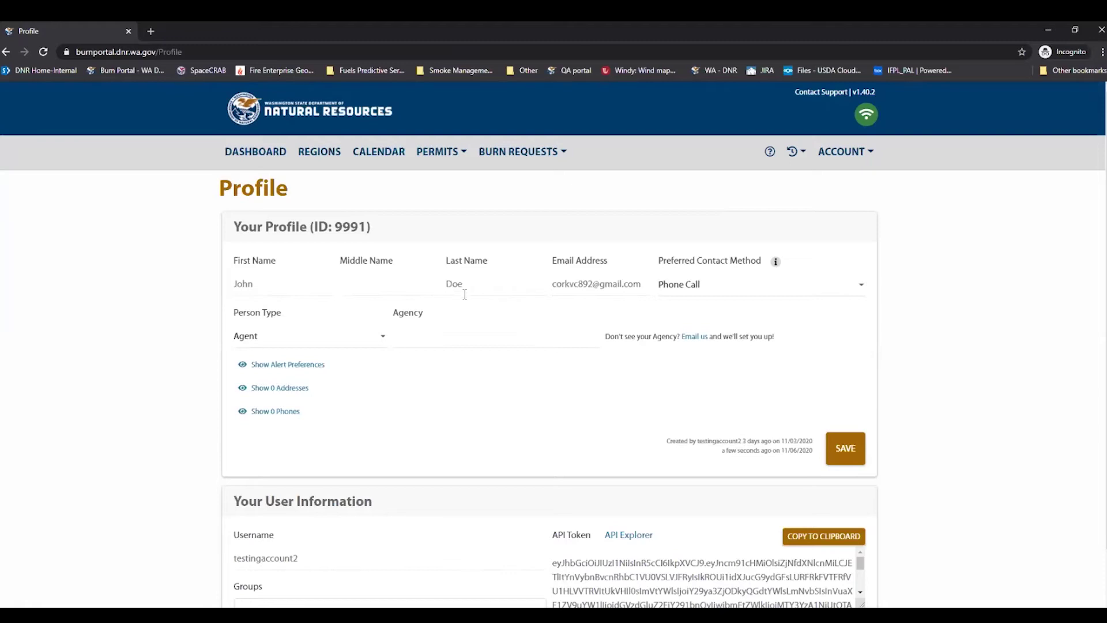
# Set Person Type to Private, save the profile, and expand the Alert Preferences
pyautogui.click(276, 338)
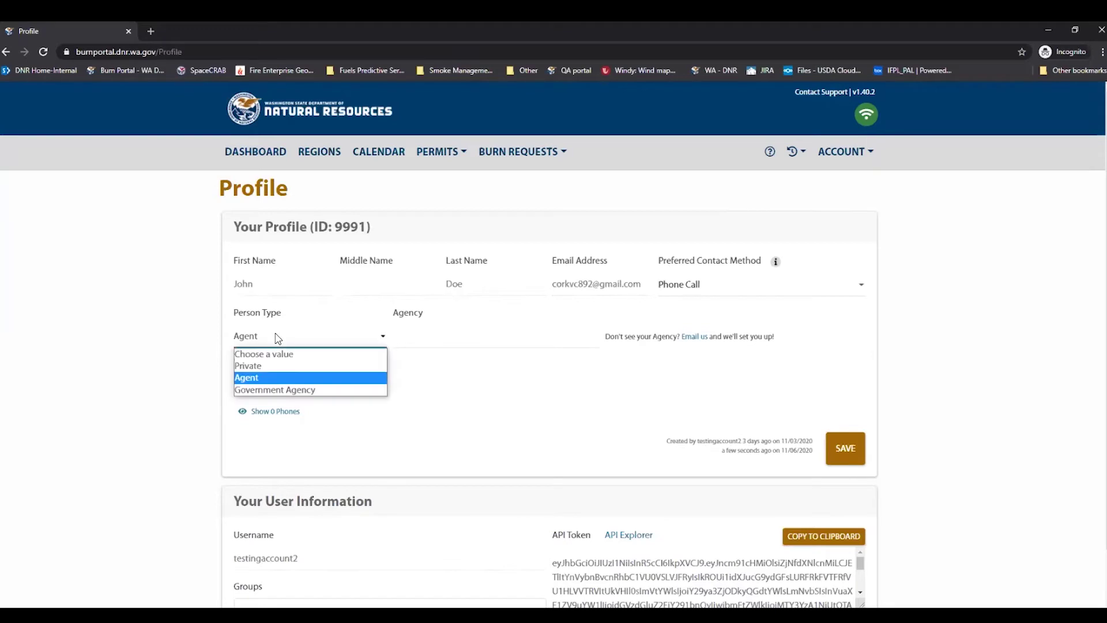
pyautogui.click(285, 369)
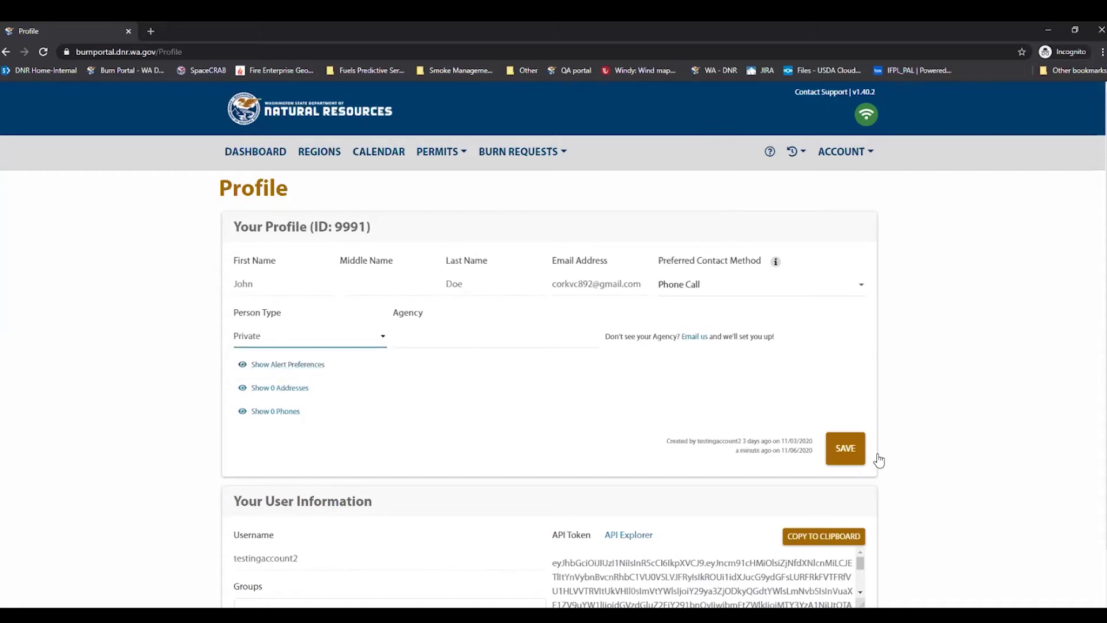
pyautogui.click(855, 449)
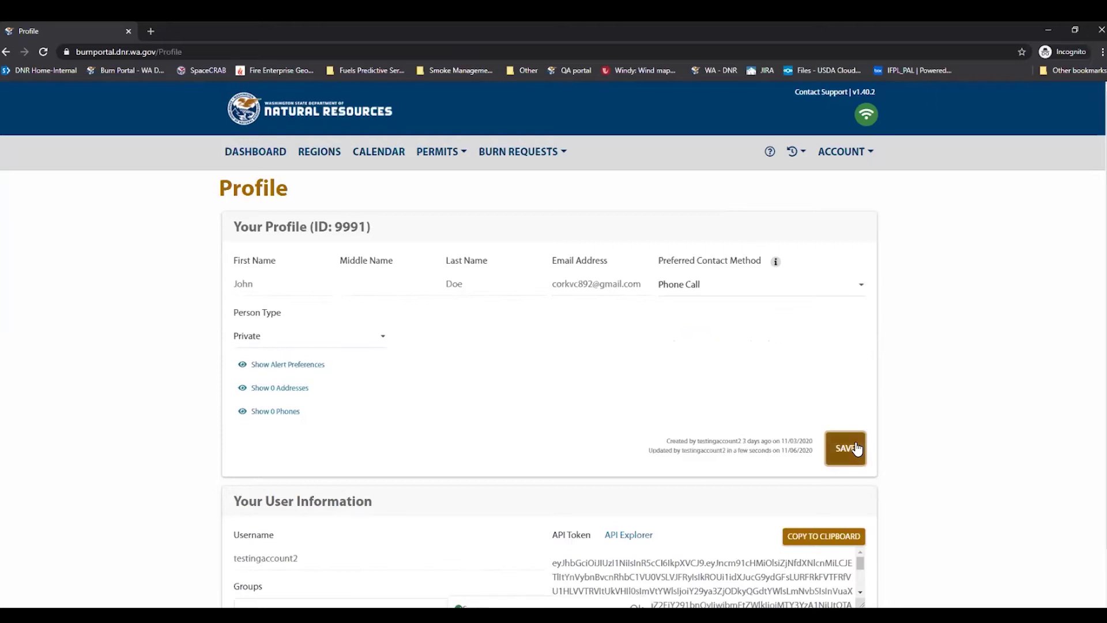
pyautogui.click(830, 457)
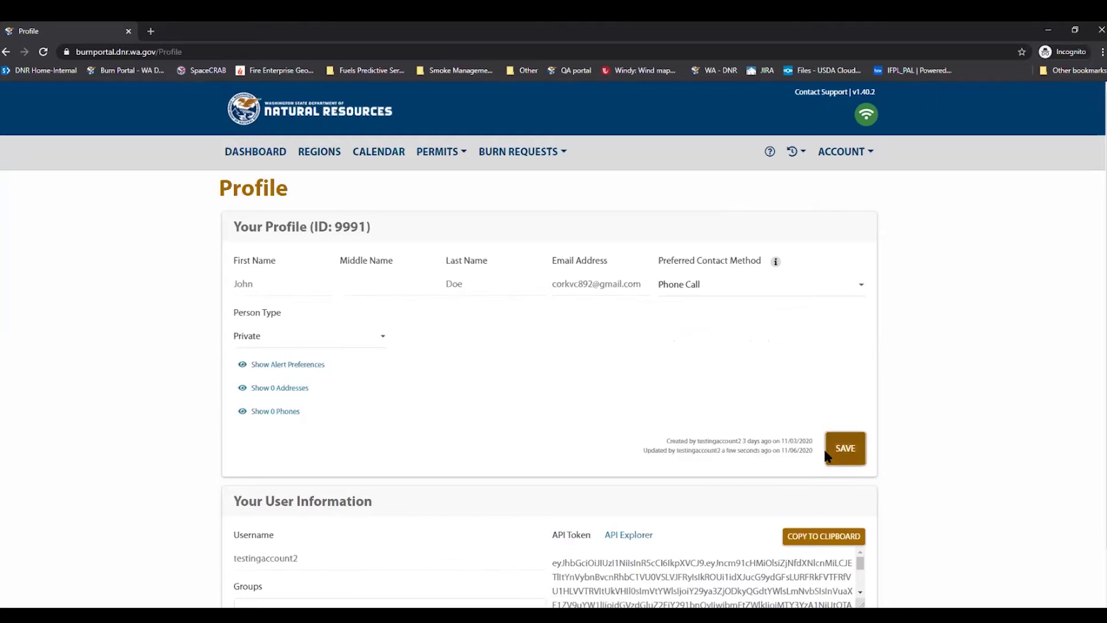
pyautogui.click(849, 452)
pyautogui.click(245, 369)
pyautogui.scroll(-4, 169, 402)
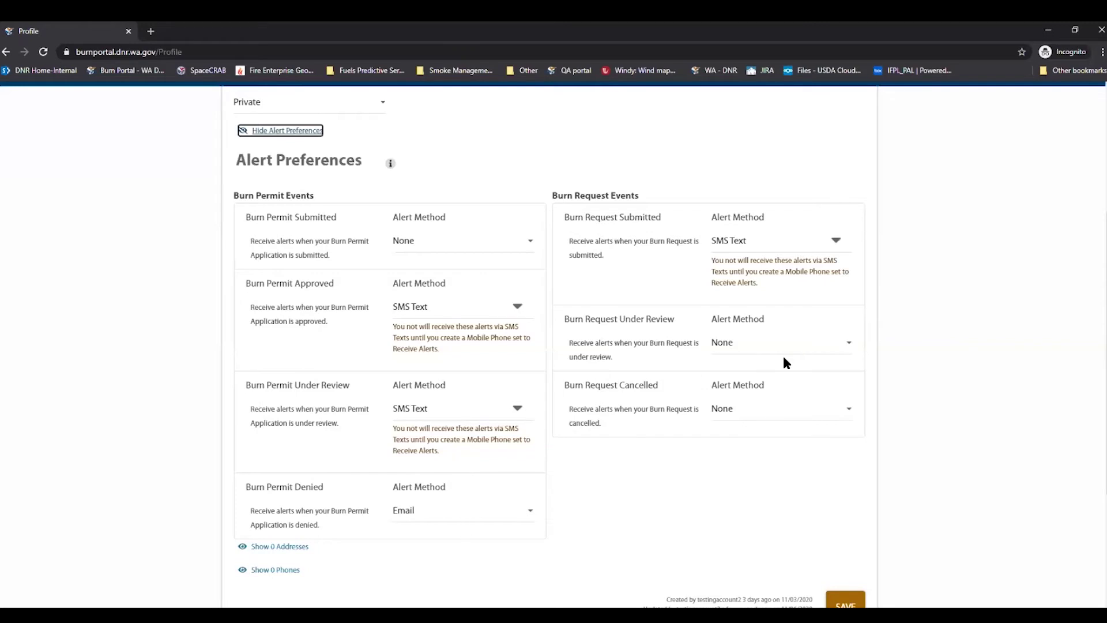
# Keep SMS Text as the alert method for Burn Request Submitted
pyautogui.click(763, 242)
pyautogui.click(744, 270)
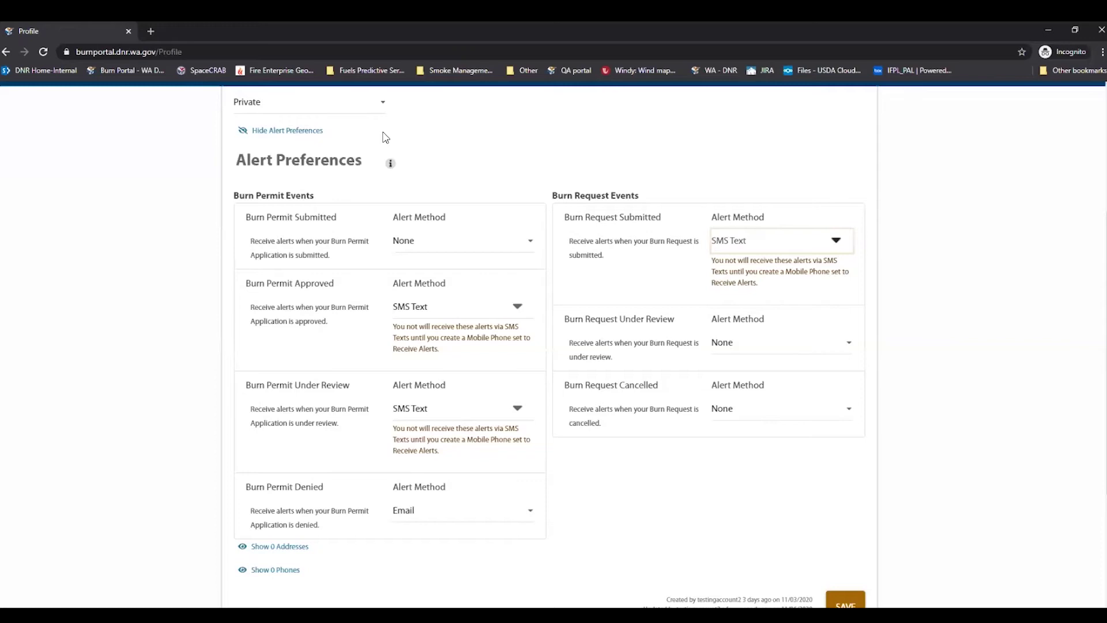
# Collapse the alert preferences and add a blank entry in the Addresses section
pyautogui.click(304, 131)
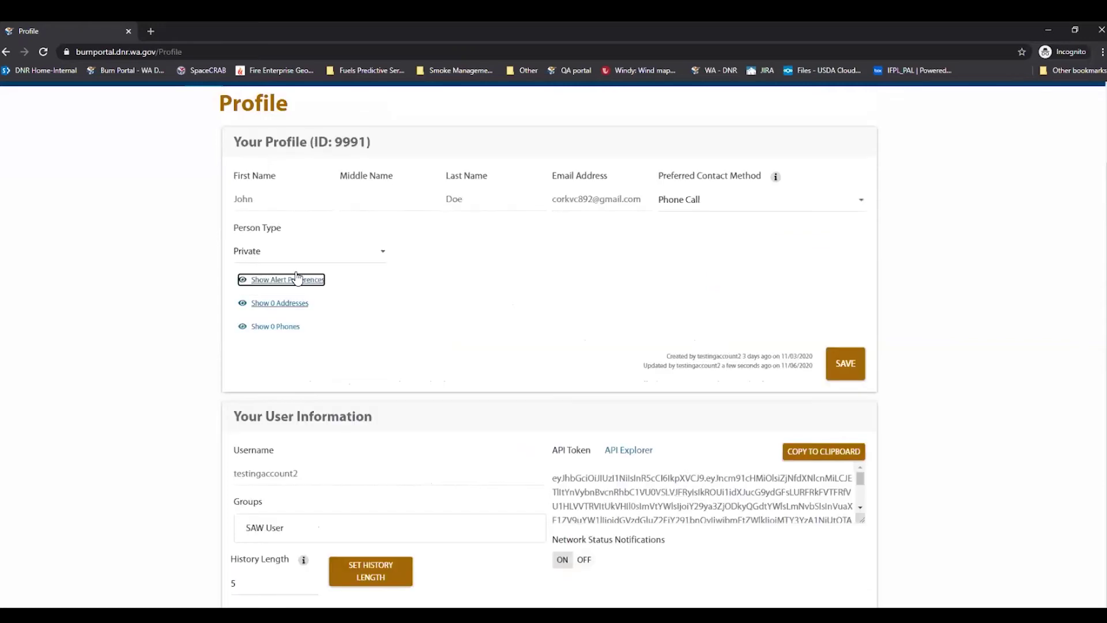
pyautogui.click(280, 304)
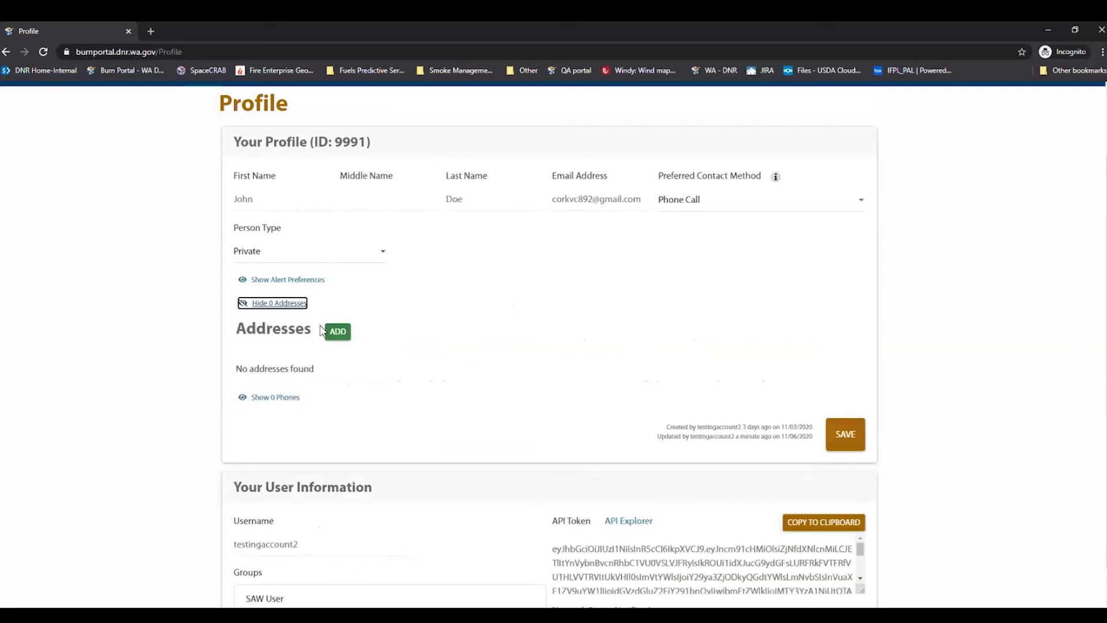
pyautogui.click(341, 333)
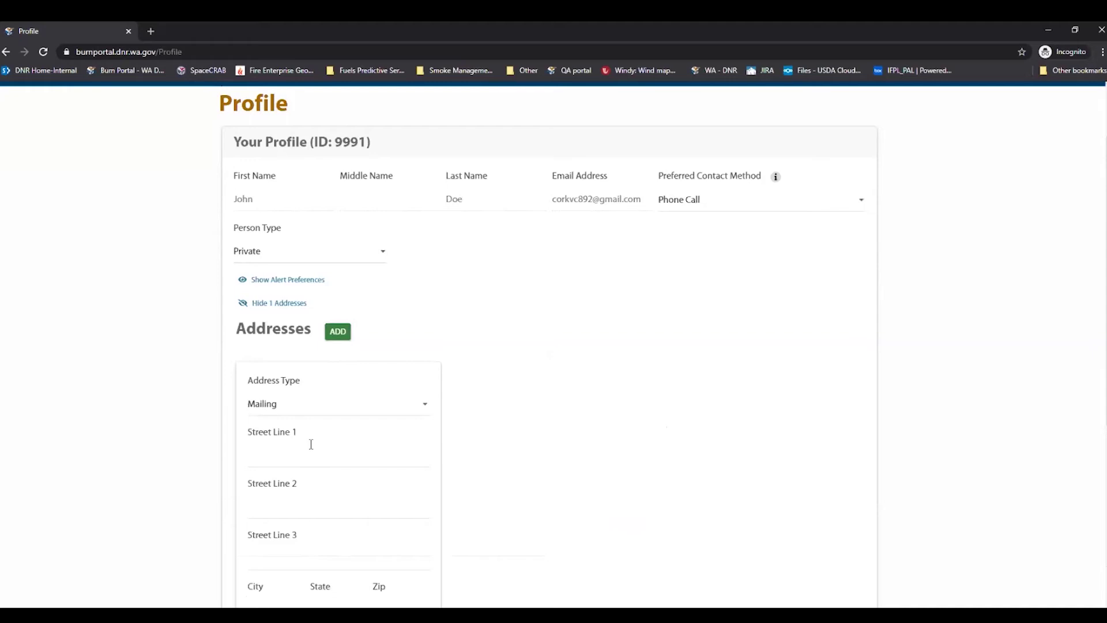
# Enter the mailing address 123 Street Rd, anywhere, WA, zip 12345
pyautogui.click(308, 457)
pyautogui.scroll(-2, 332, 458)
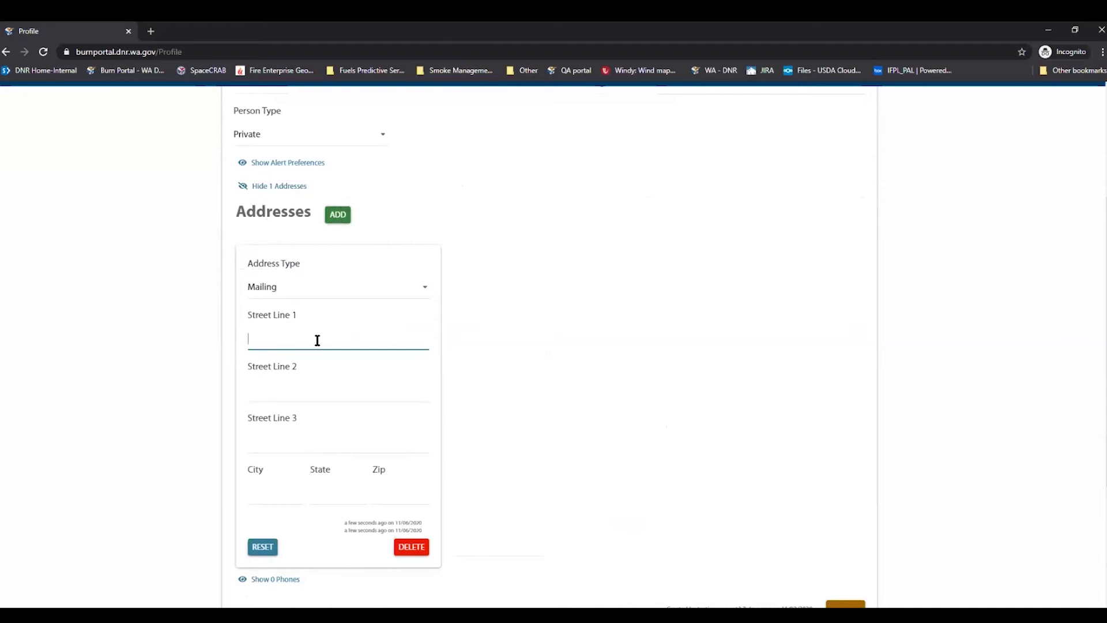
pyautogui.write('123 Street Rd')
pyautogui.press('Tab')
pyautogui.press('Tab')
pyautogui.press('Tab')
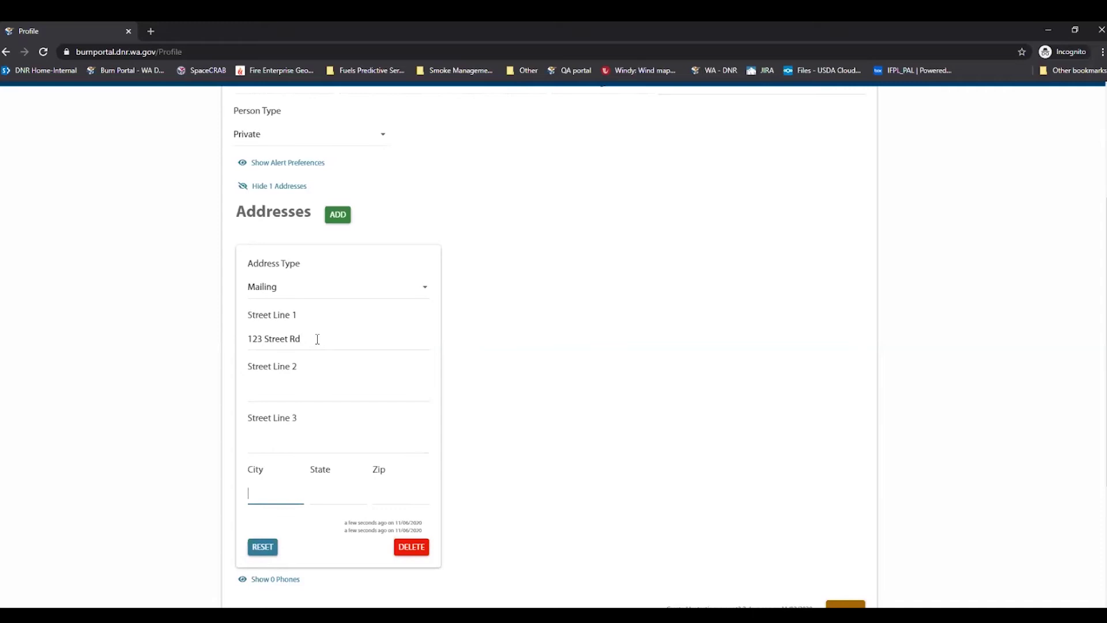
pyautogui.write('anywhere WA')
pyautogui.press('BackSpace')
pyautogui.press('BackSpace')
pyautogui.press('Tab')
pyautogui.write('WA')
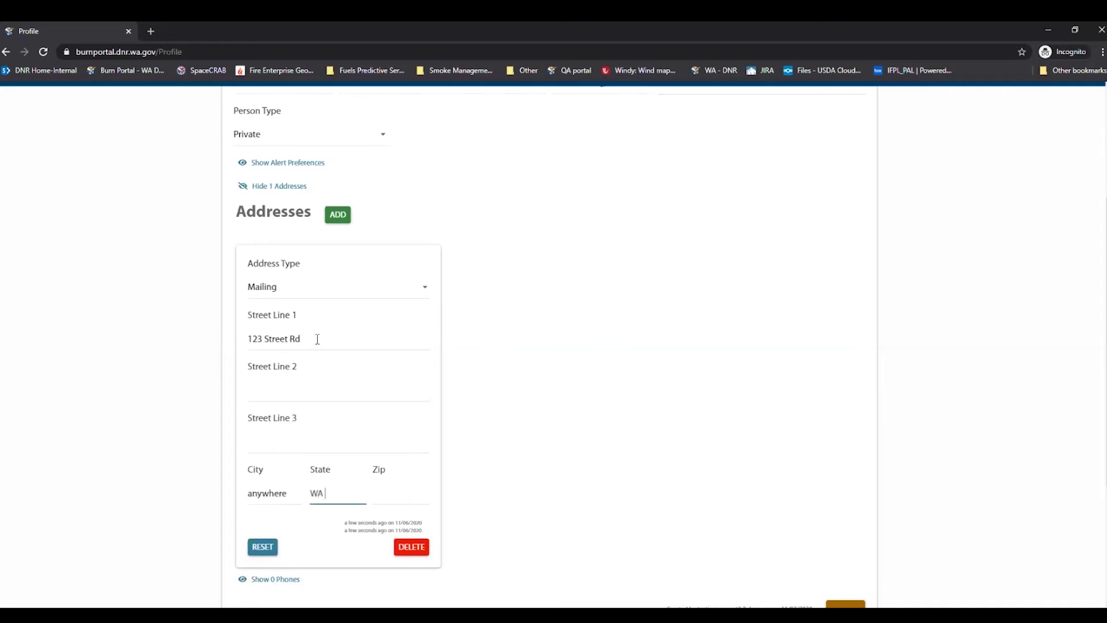
pyautogui.scroll(-4, 317, 339)
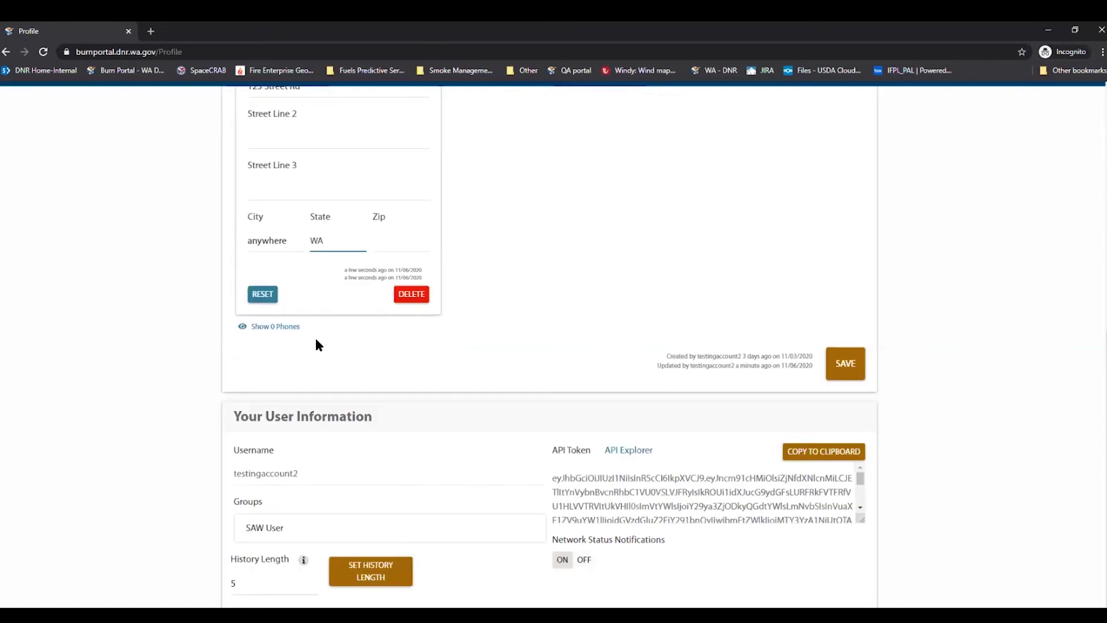
pyautogui.click(379, 239)
pyautogui.write('12345')
# Save the address, correcting the flagged State to WA
pyautogui.click(845, 364)
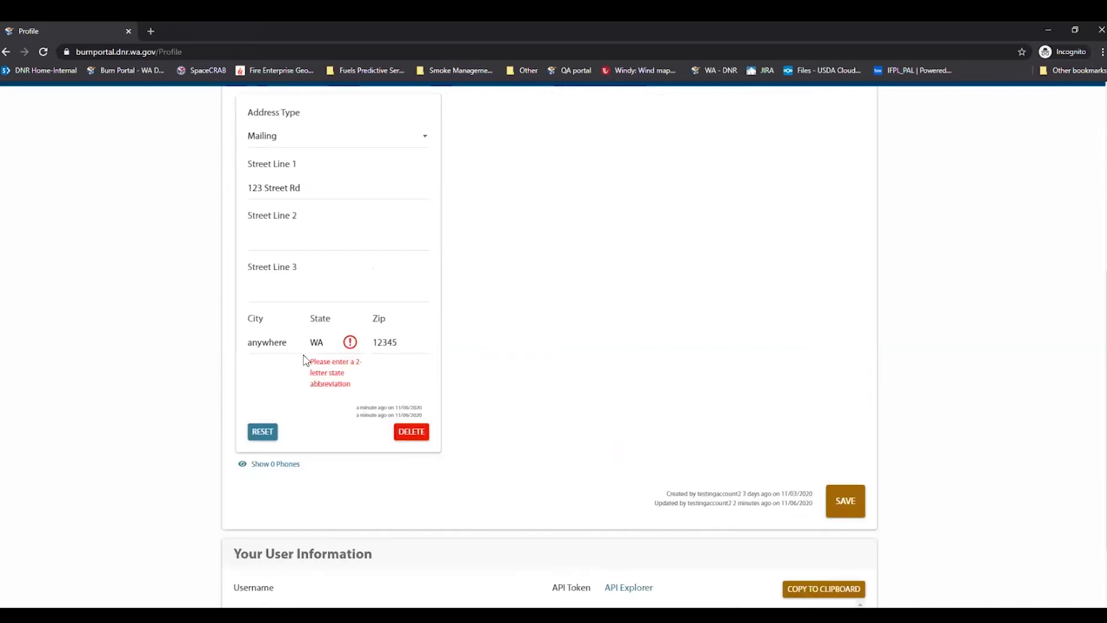
pyautogui.click(356, 355)
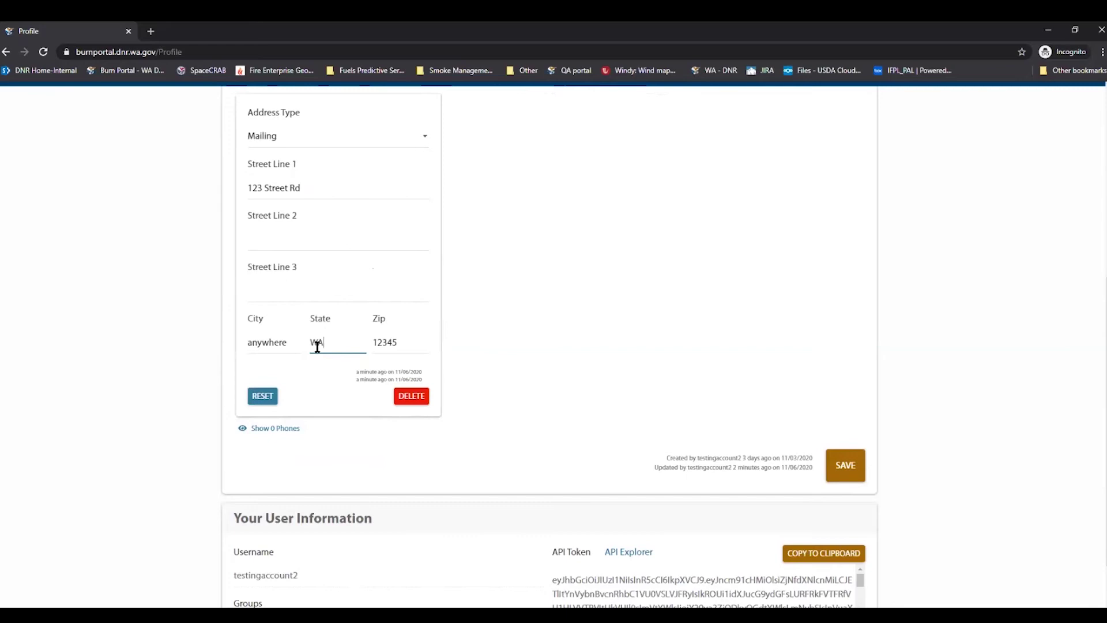
pyautogui.click(838, 468)
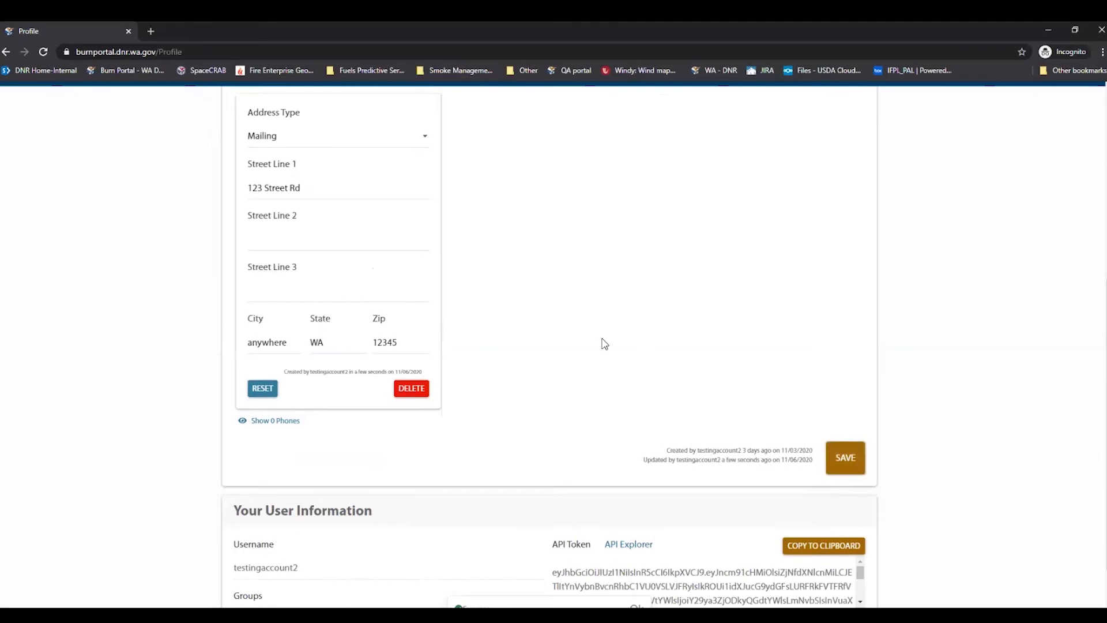
pyautogui.scroll(3, 620, 339)
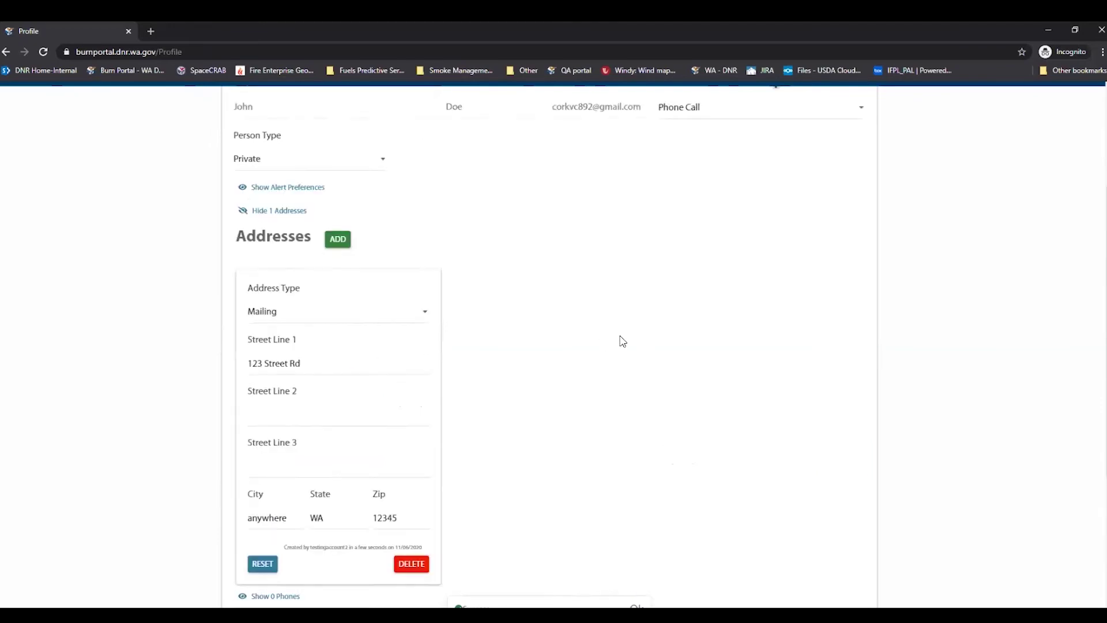
pyautogui.scroll(-2, 603, 312)
pyautogui.scroll(-1, 647, 346)
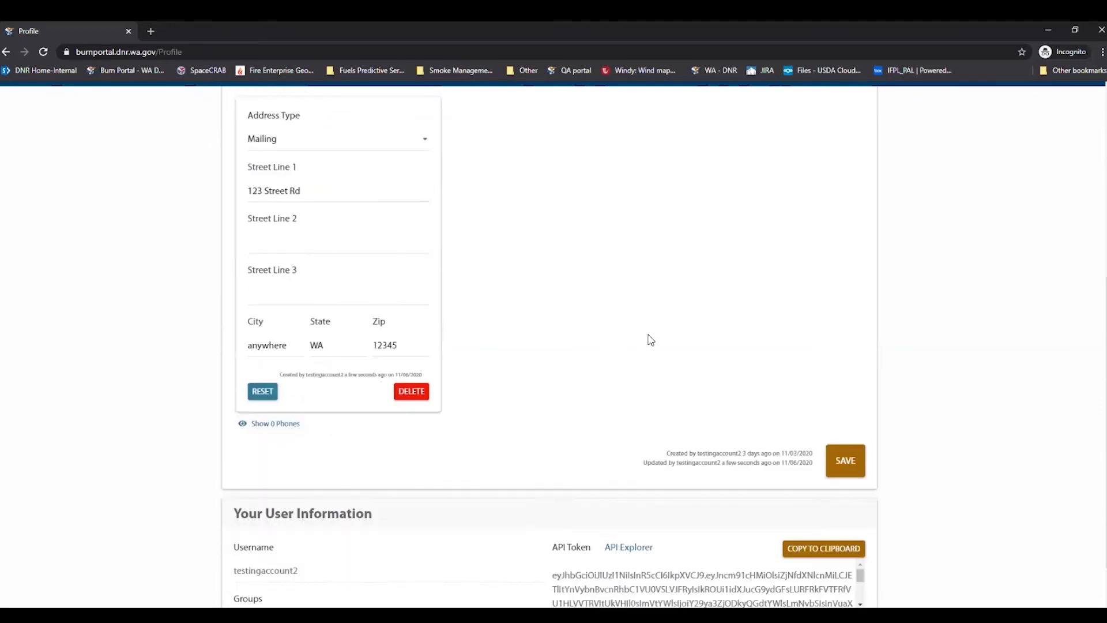
# Add a Mobile phone entry with the phone number and Receives Alerts set to YES
pyautogui.click(274, 424)
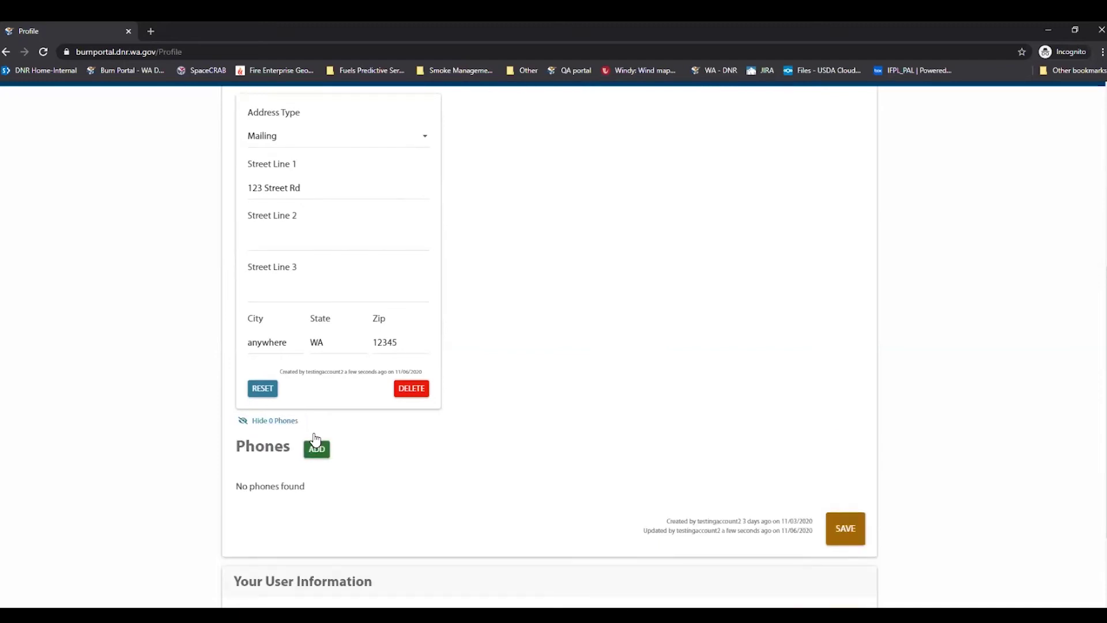
pyautogui.click(316, 448)
pyautogui.scroll(-2, 337, 462)
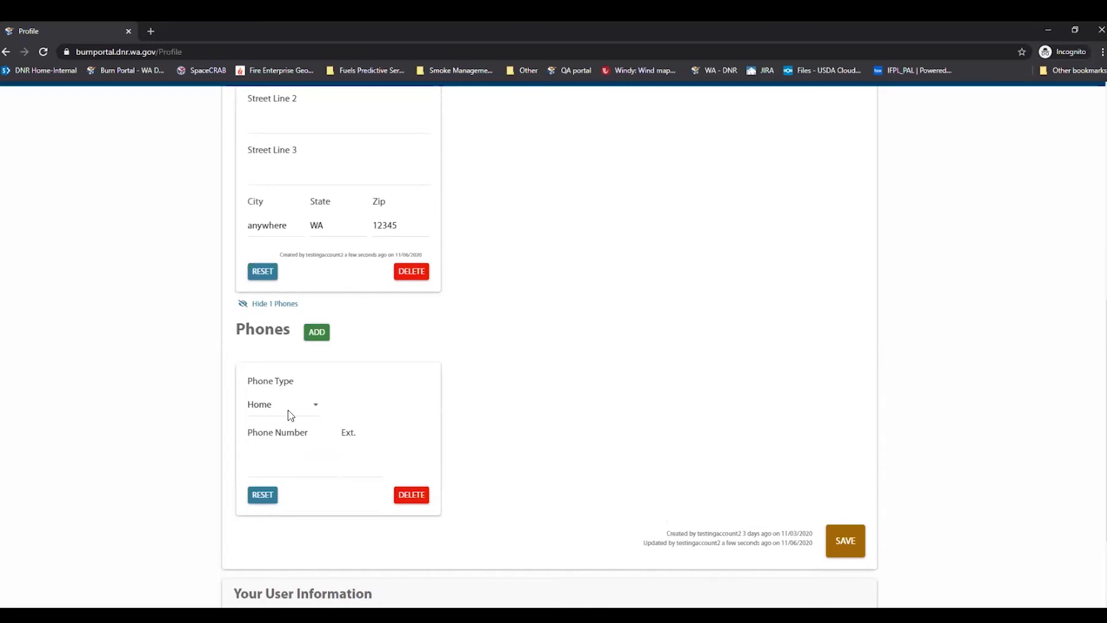
pyautogui.click(277, 409)
pyautogui.click(266, 448)
pyautogui.click(284, 448)
pyautogui.write('5555')
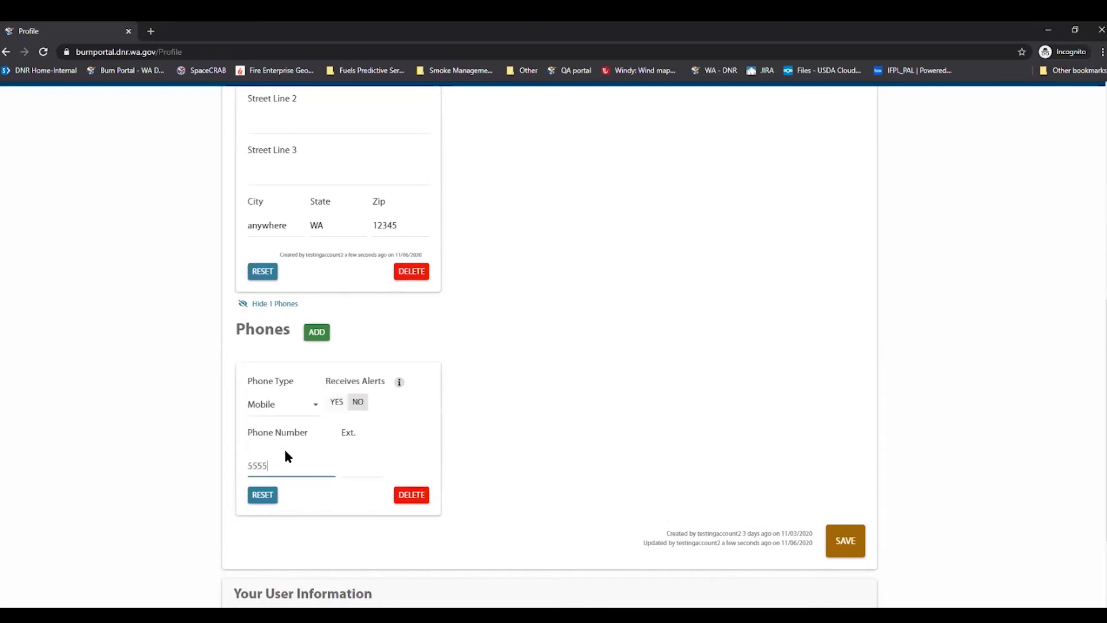
pyautogui.write('555555')
pyautogui.click(337, 407)
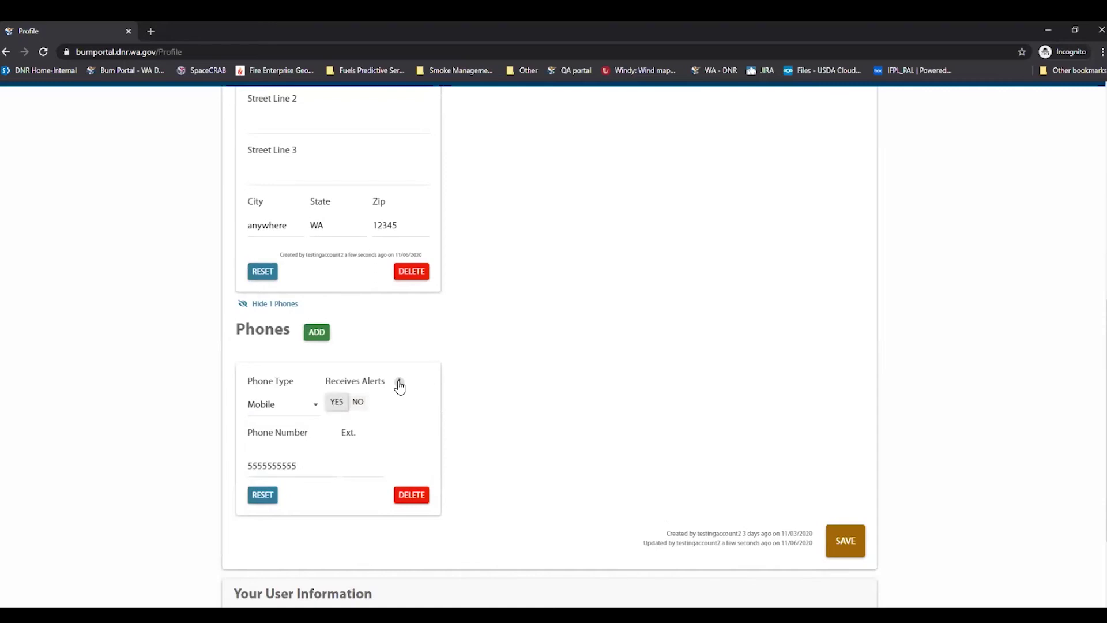
# Read the Receives Alerts help popover, then save the mobile phone
pyautogui.moveTo(398, 385)
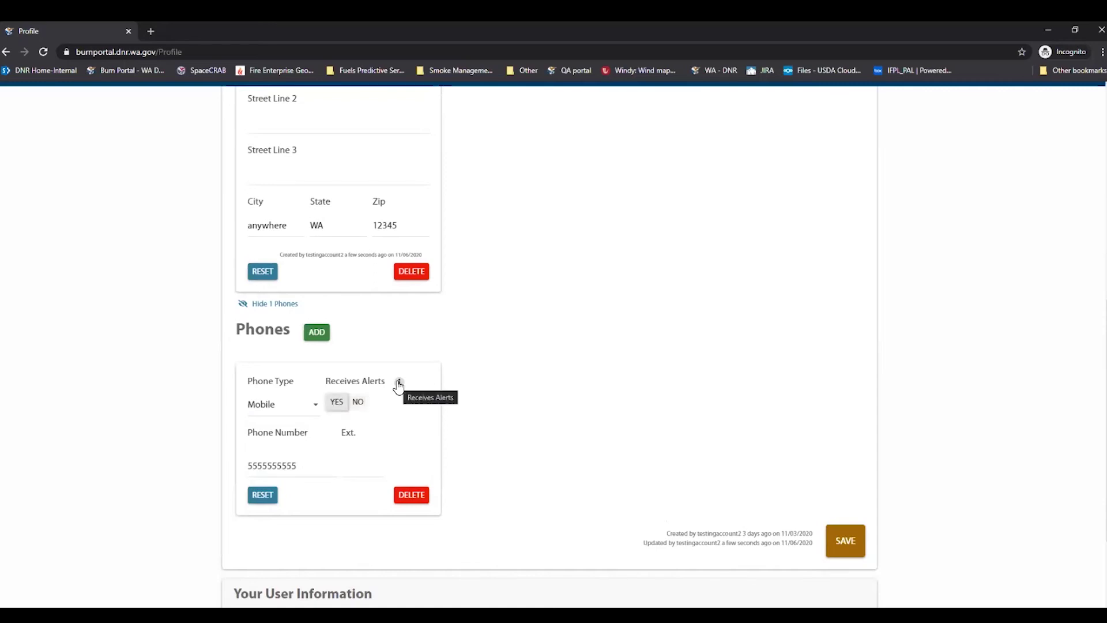
pyautogui.click(399, 384)
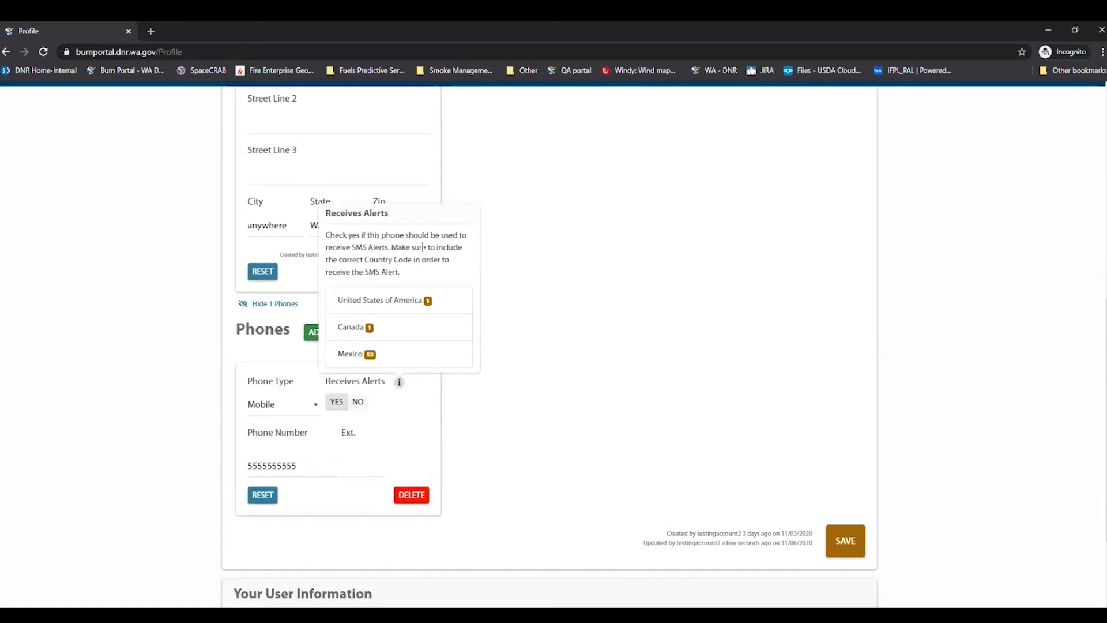
pyautogui.moveTo(339, 235); pyautogui.dragTo(453, 250)
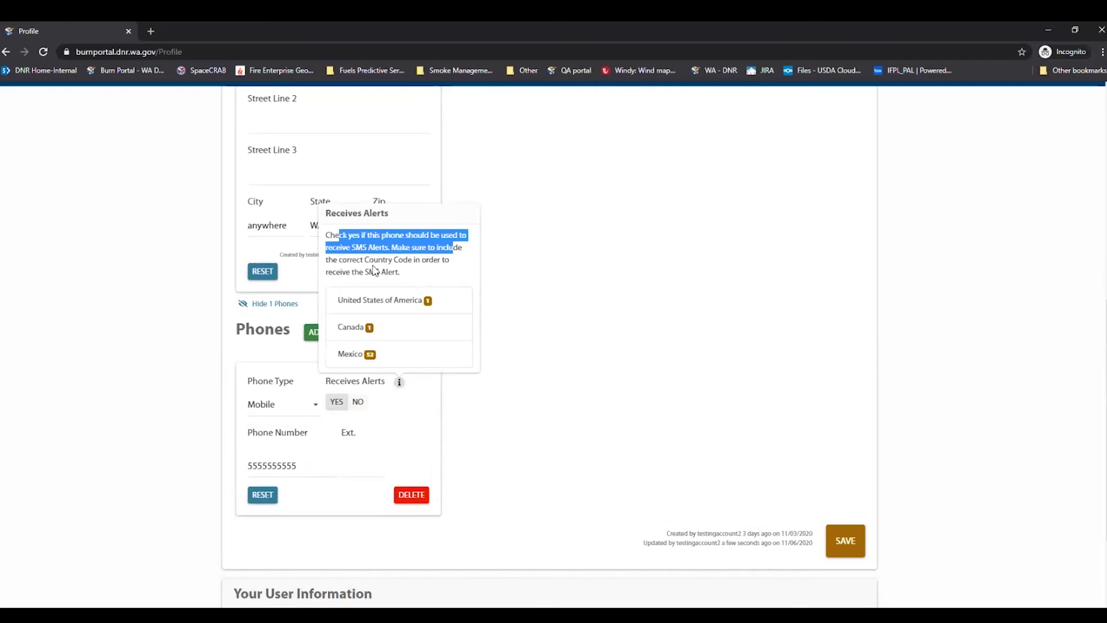
pyautogui.click(428, 267)
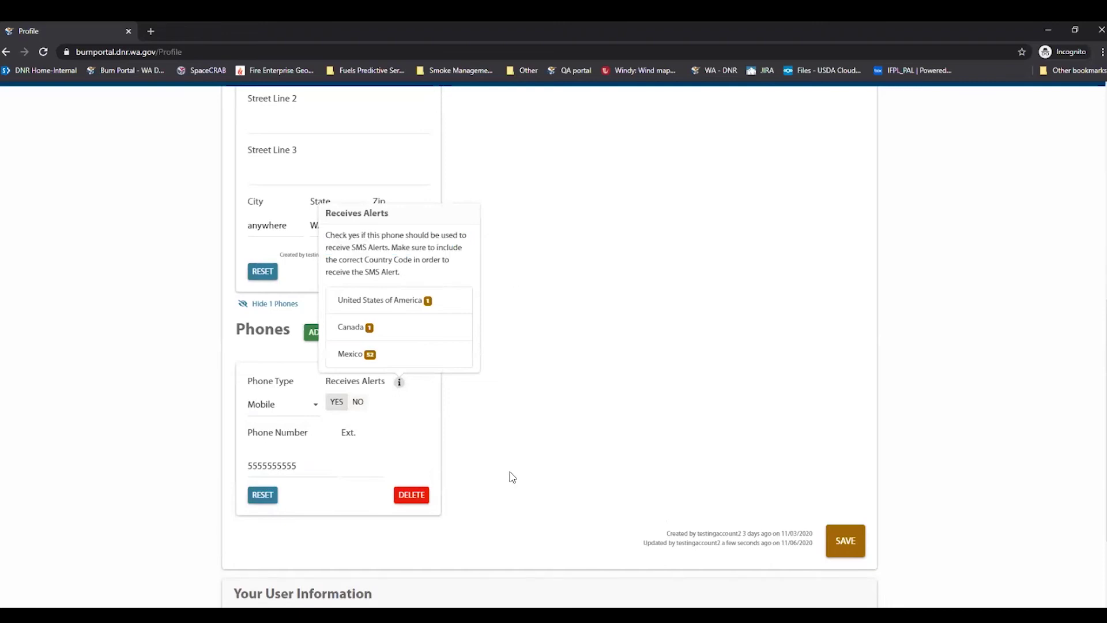
pyautogui.click(398, 380)
pyautogui.click(834, 549)
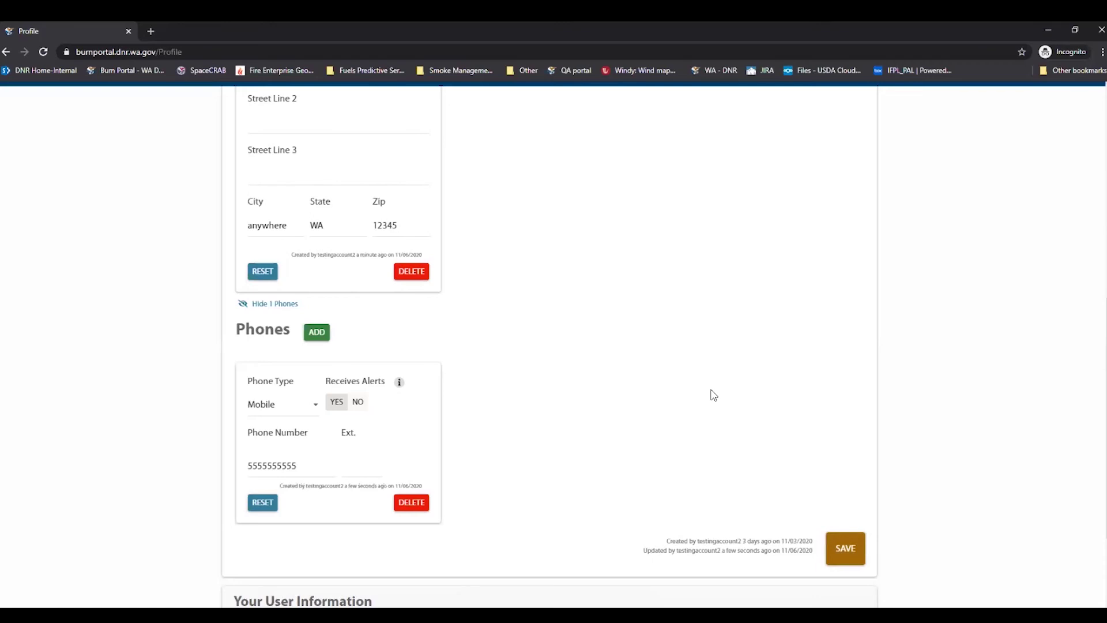
# Change Person Type to Agent and save the profile
pyautogui.scroll(15, 481, 381)
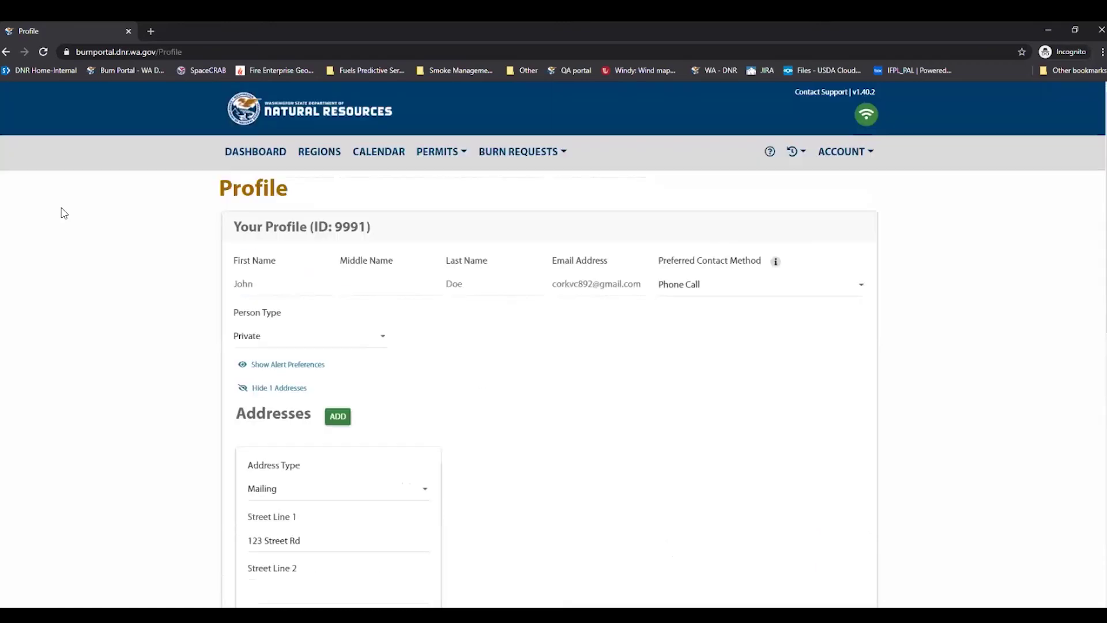
pyautogui.click(257, 338)
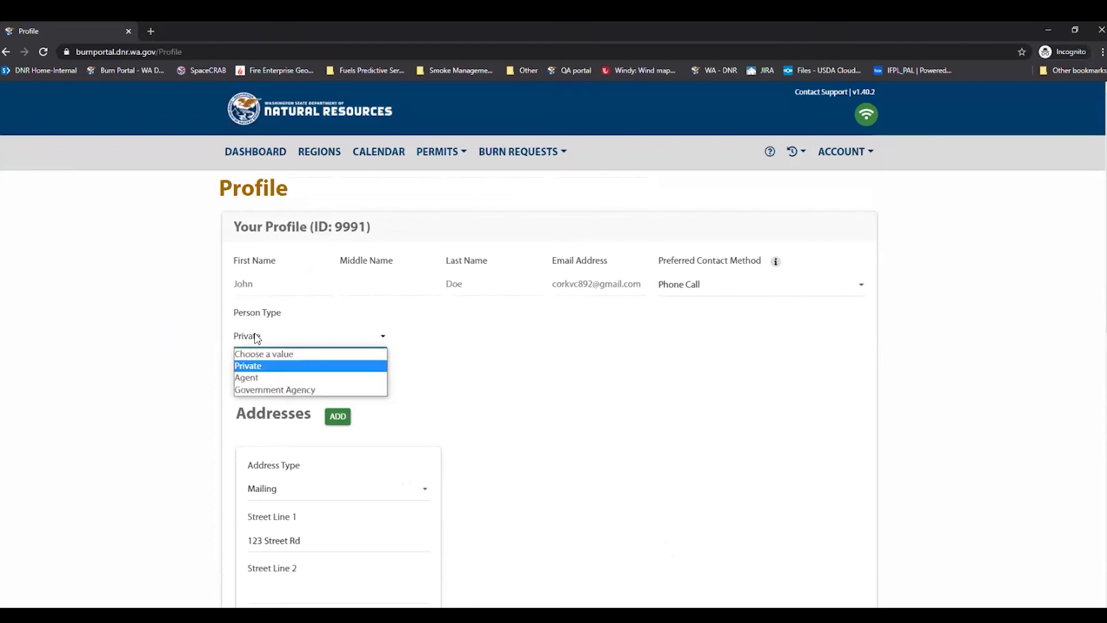
pyautogui.click(277, 386)
pyautogui.scroll(-7, 334, 364)
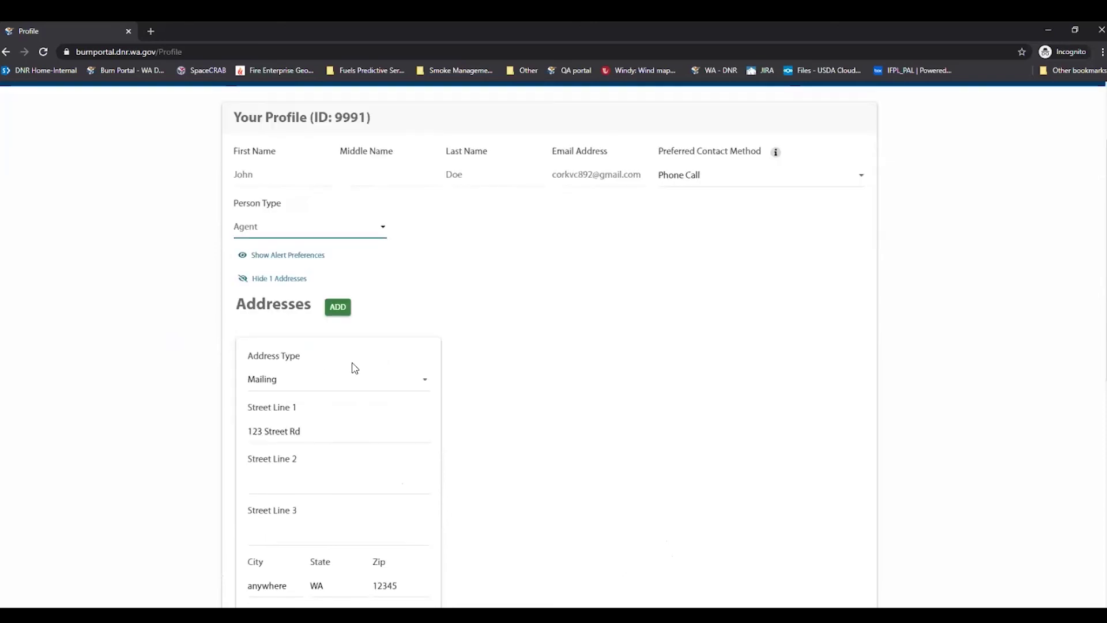
pyautogui.click(842, 603)
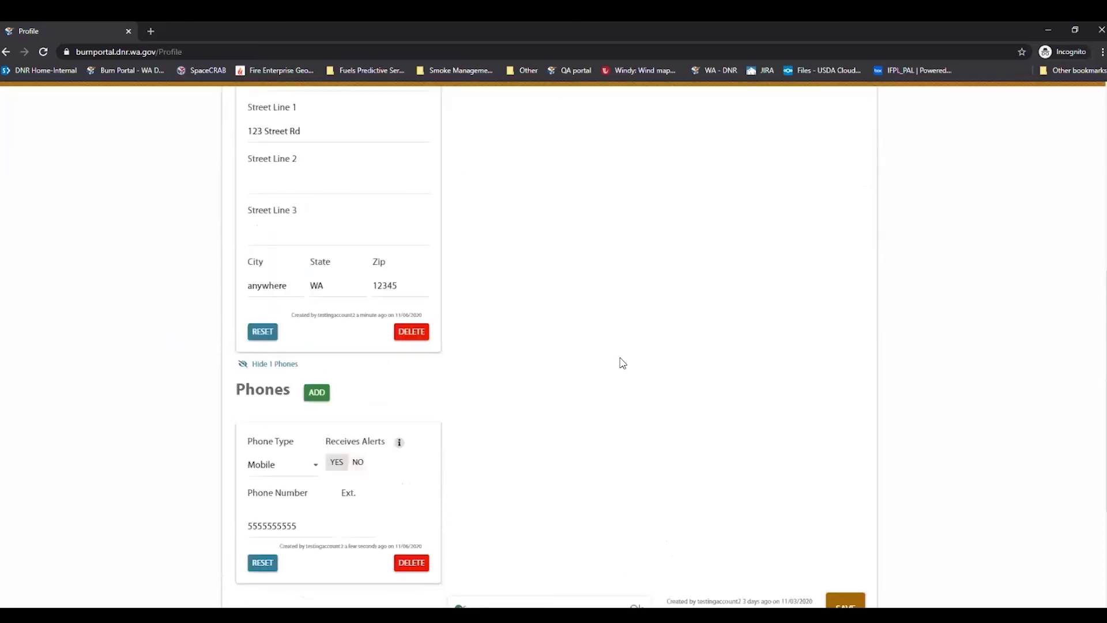
# Set the Agency to 1: DNR Northeast Region Office from the suggestions
pyautogui.click(465, 339)
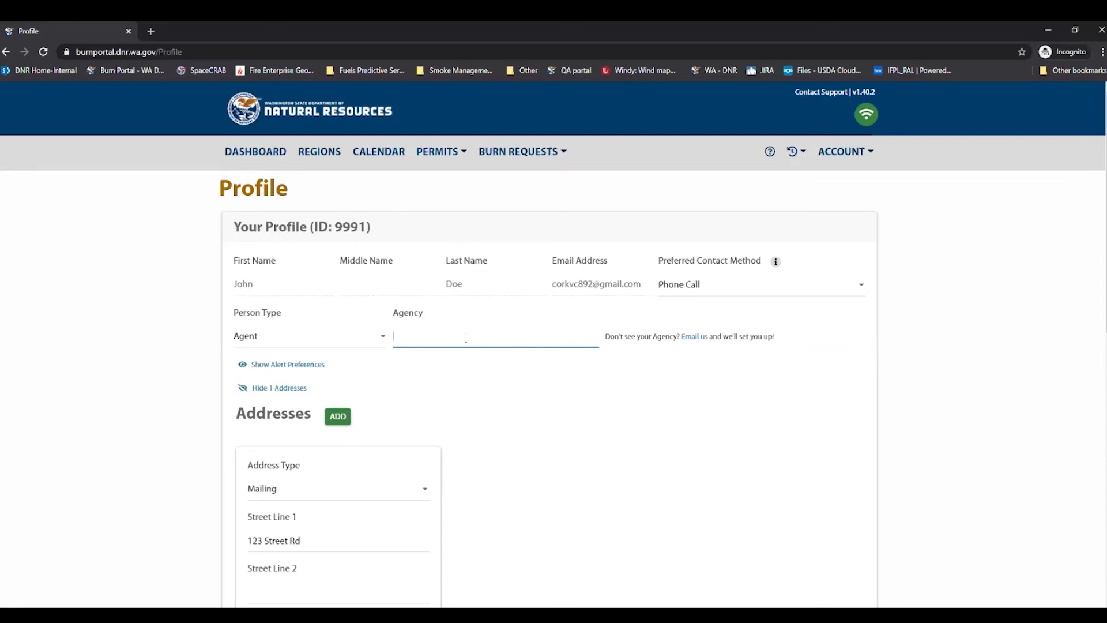
pyautogui.write('your logging compy')
pyautogui.press('BackSpace')
pyautogui.press('BackSpace')
pyautogui.press('BackSpace')
pyautogui.press('BackSpace')
pyautogui.press('BackSpace')
pyautogui.press('BackSpace')
pyautogui.press('BackSpace')
pyautogui.press('BackSpace')
pyautogui.press('BackSpace')
pyautogui.press('BackSpace')
pyautogui.press('BackSpace')
pyautogui.press('BackSpace')
pyautogui.press('BackSpace')
pyautogui.press('BackSpace')
pyautogui.press('BackSpace')
pyautogui.press('BackSpace')
pyautogui.write('g')
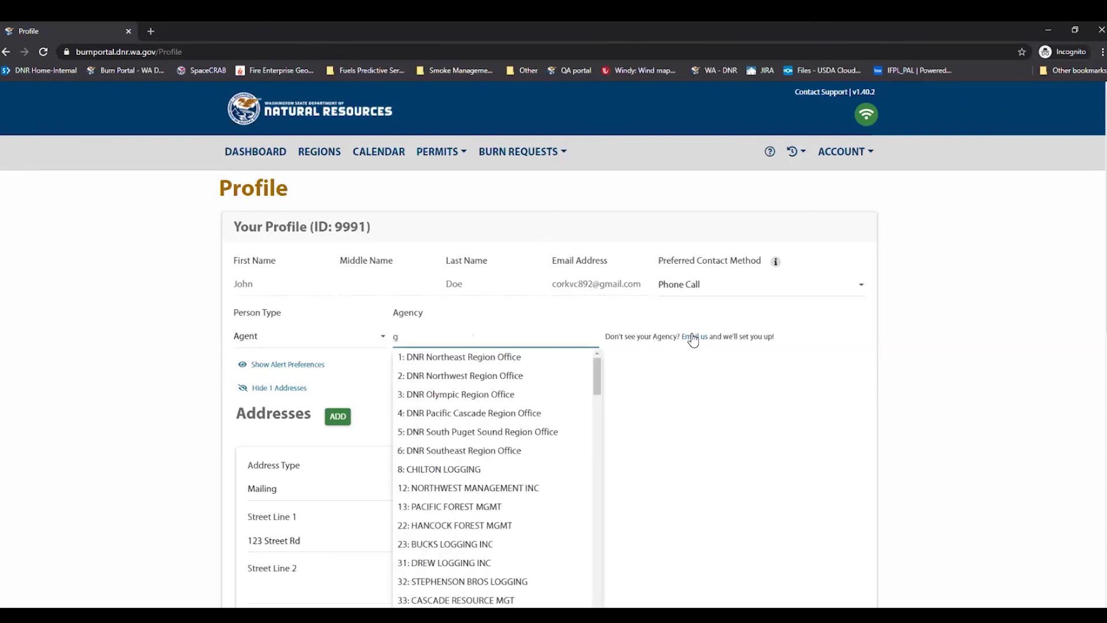
pyautogui.click(467, 357)
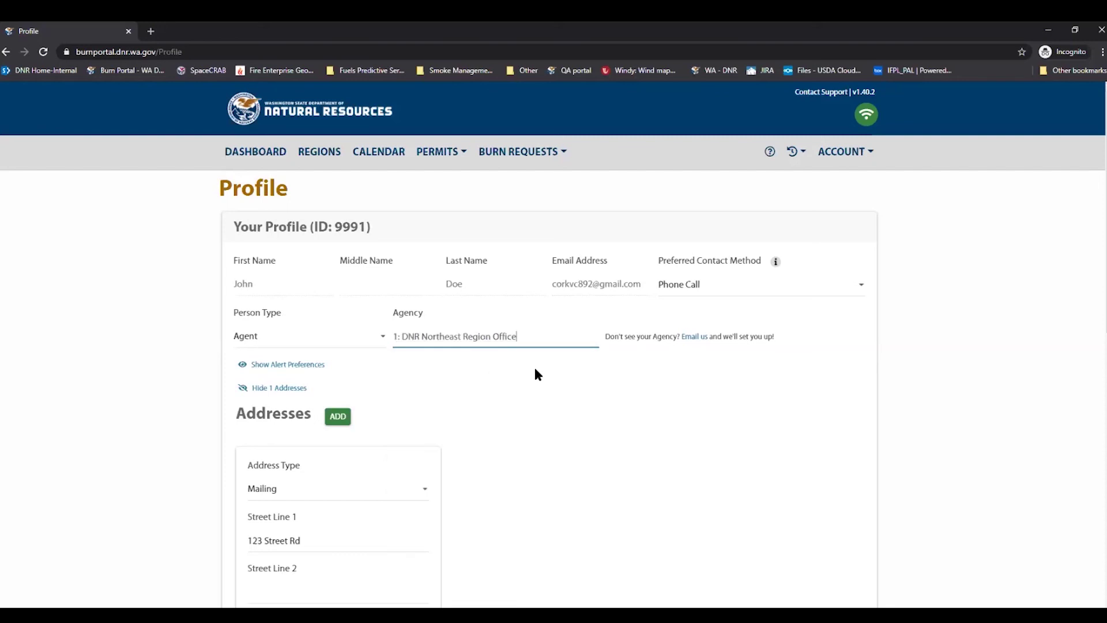
pyautogui.scroll(-3, 634, 438)
pyautogui.scroll(-5, 732, 494)
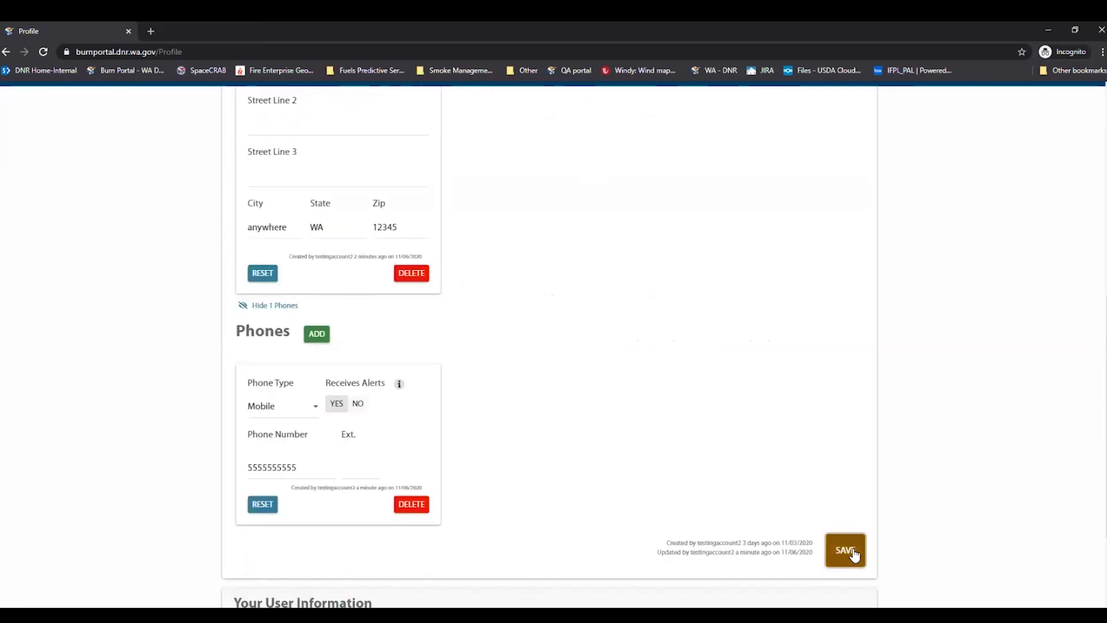
# Save the Agent profile and review the Verification Pending notice beside the Agency field
pyautogui.click(853, 552)
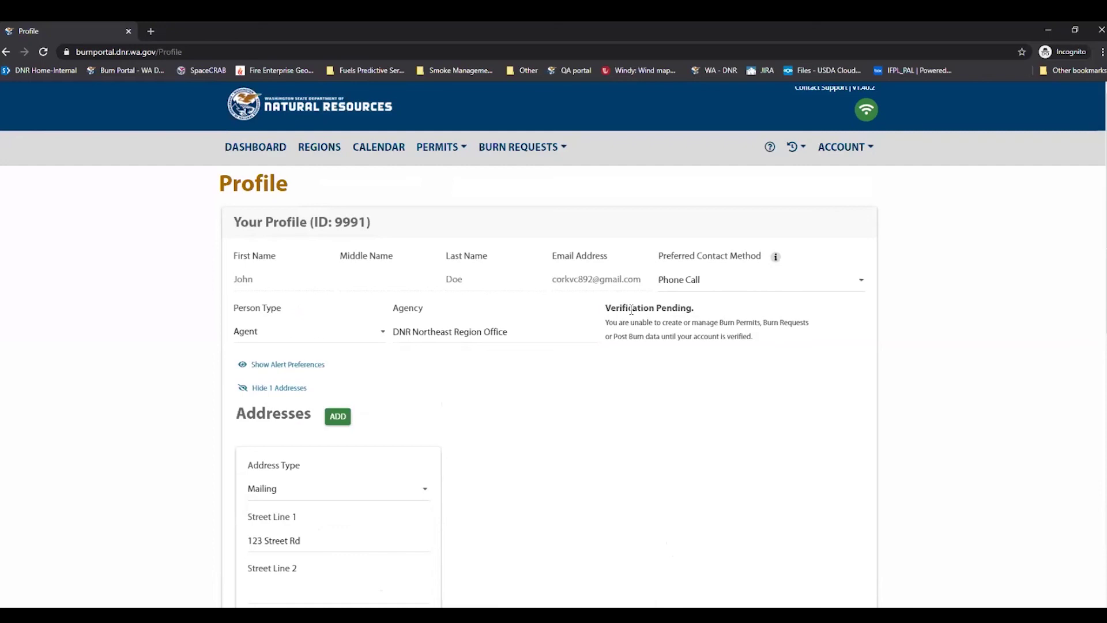
pyautogui.moveTo(605, 308); pyautogui.dragTo(766, 350)
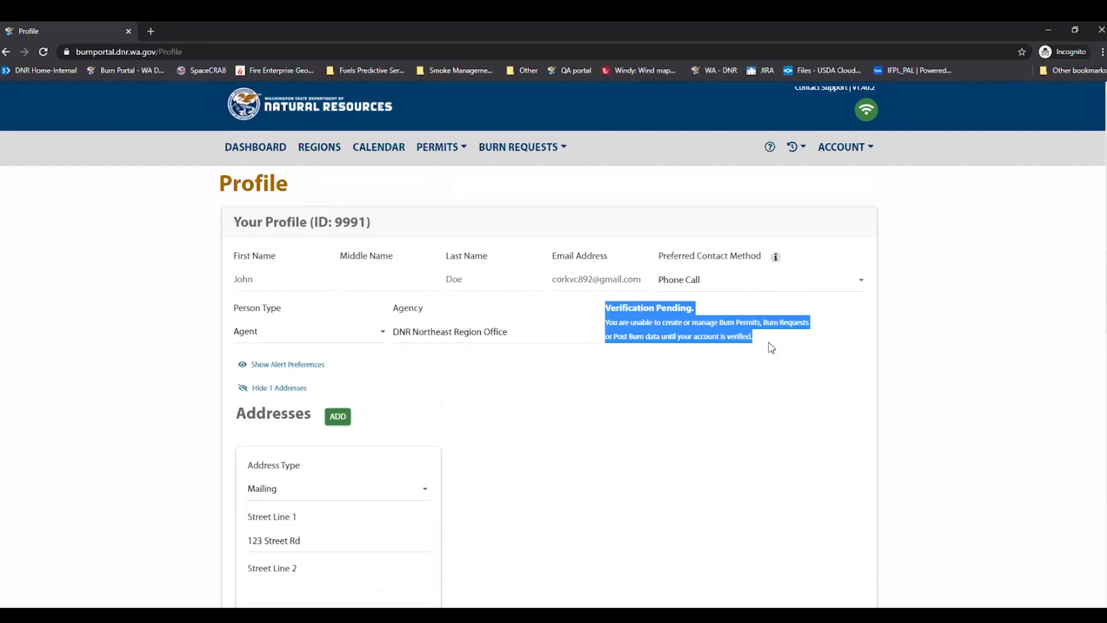
pyautogui.click(271, 334)
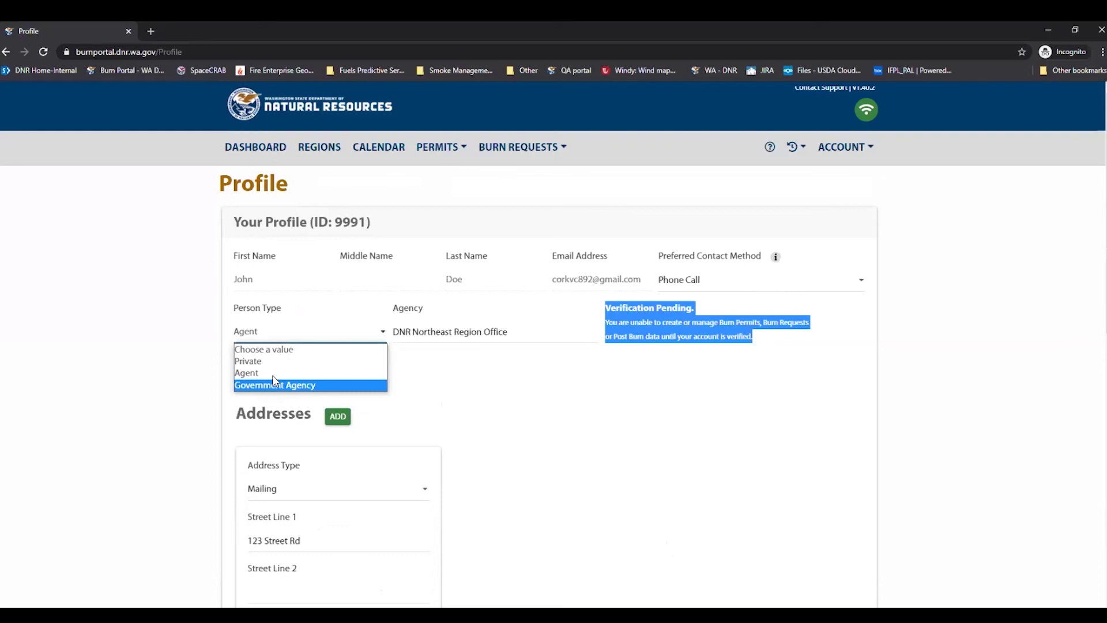
pyautogui.click(215, 372)
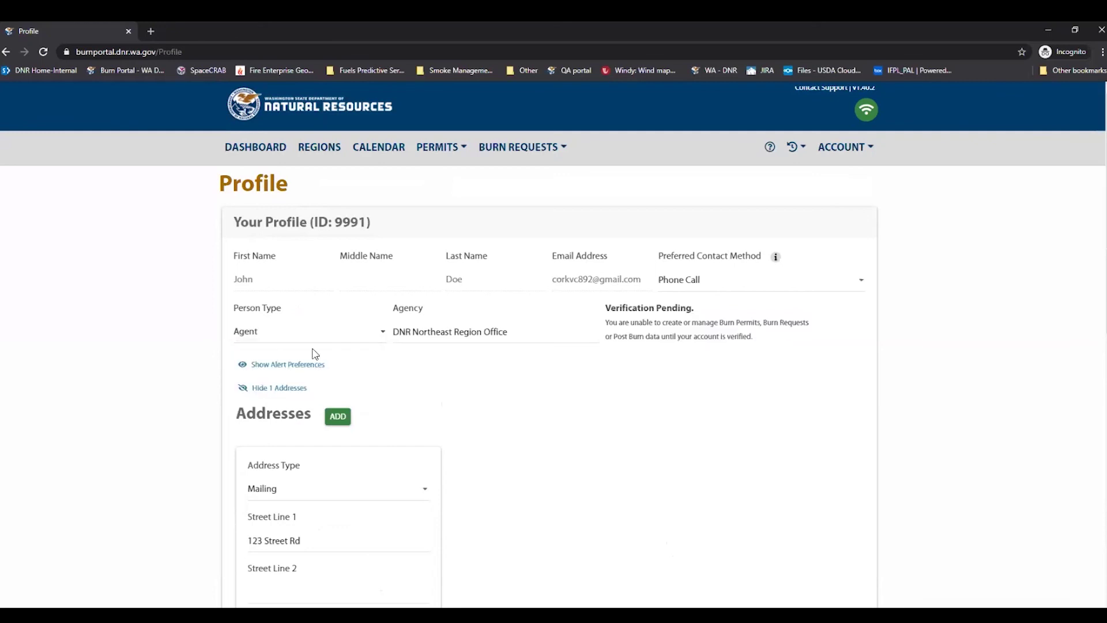
pyautogui.moveTo(393, 332); pyautogui.dragTo(405, 332)
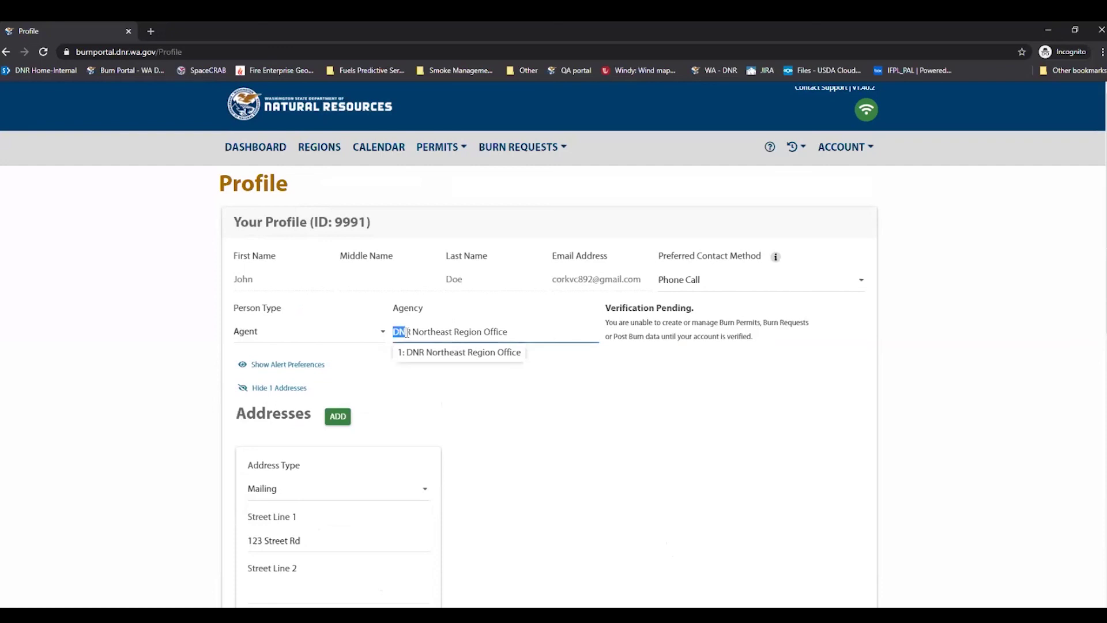
pyautogui.click(546, 329)
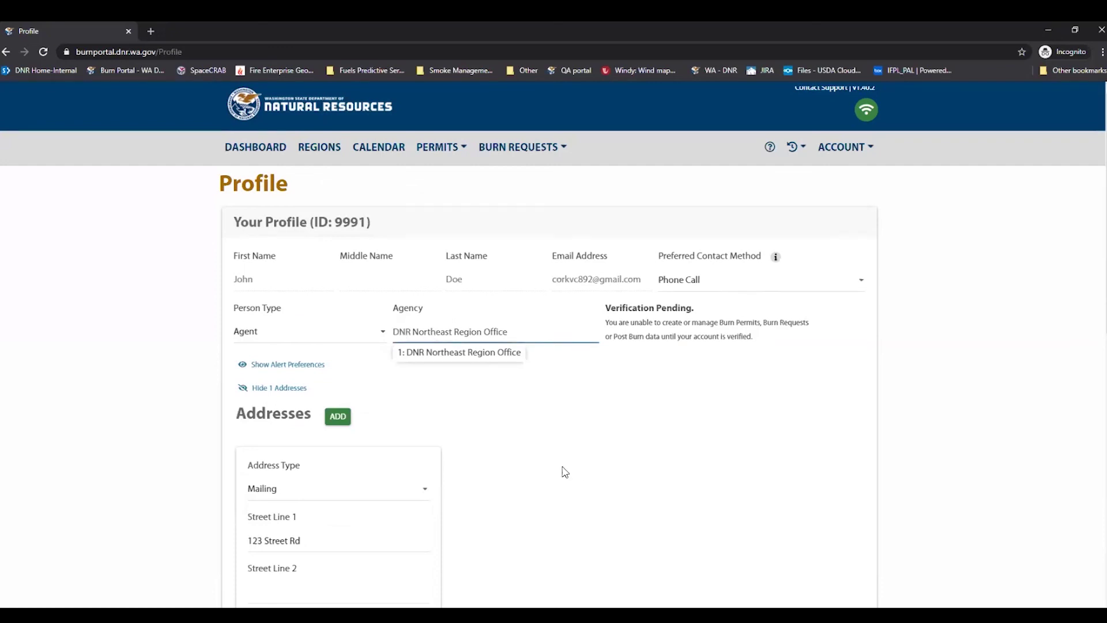